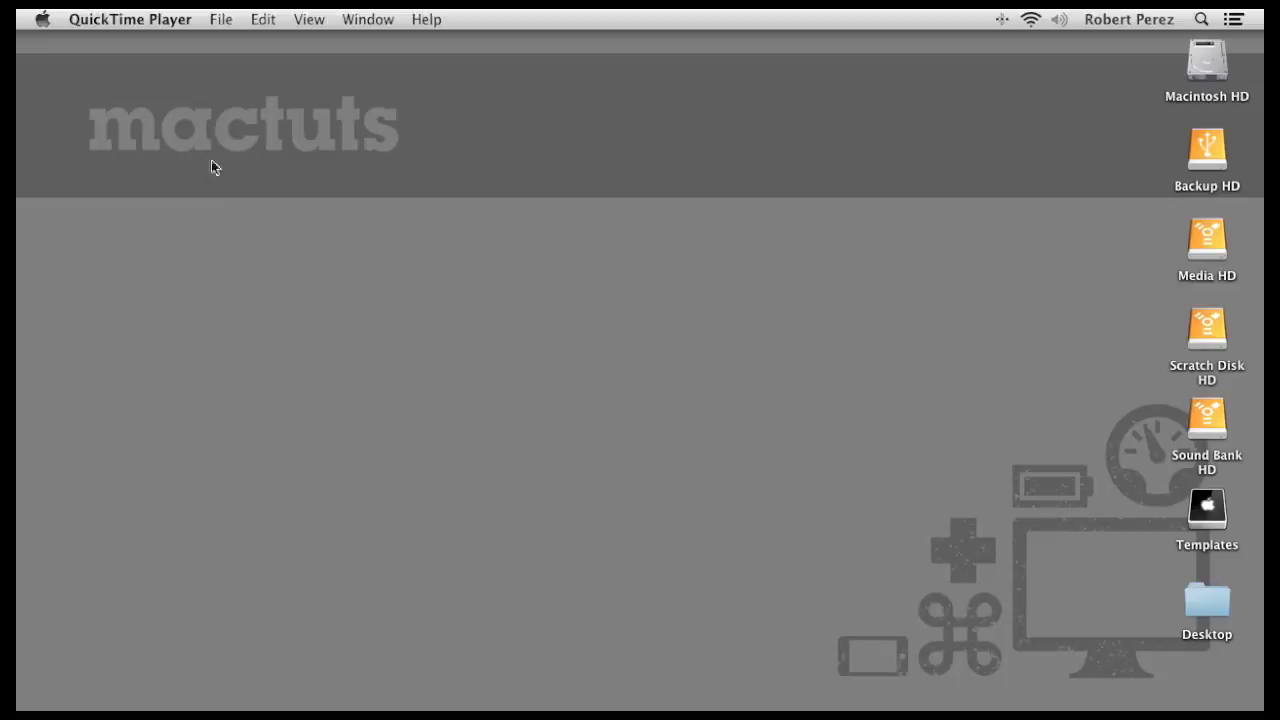
- End the Envato intro to reveal the Finder desktop with its mounted drives
left_click(216, 170)
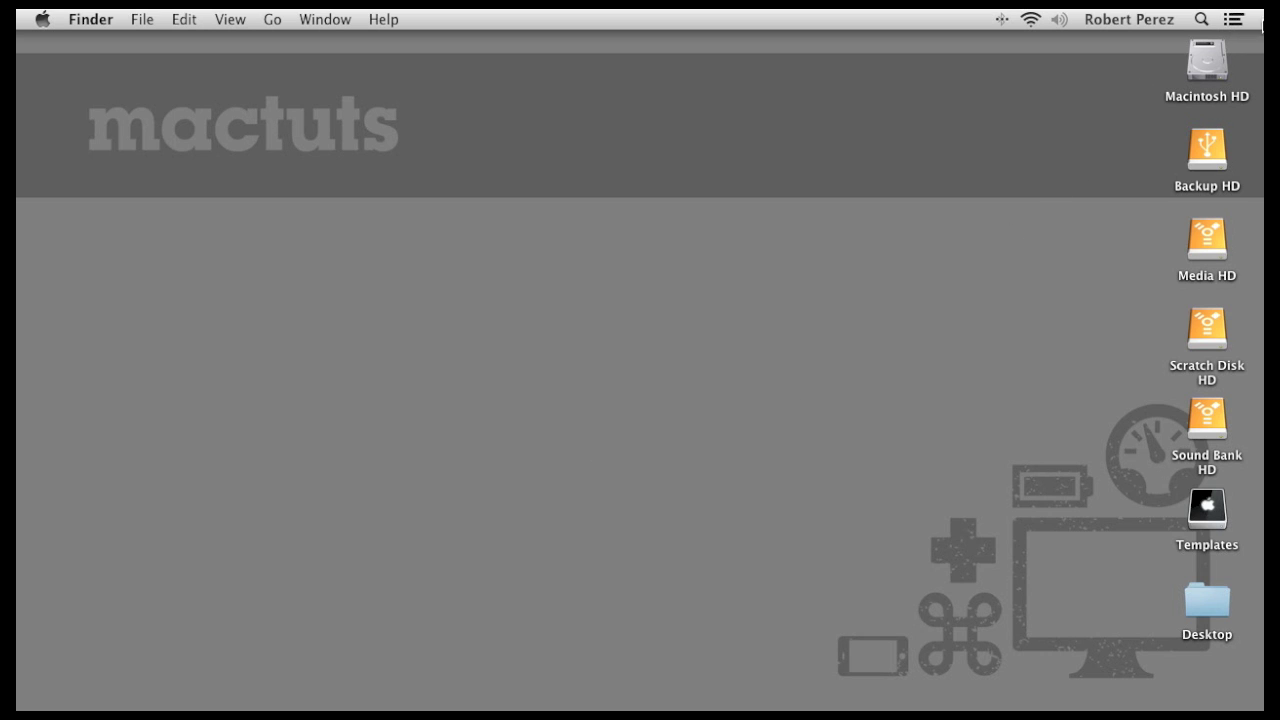
left_click(1236, 24)
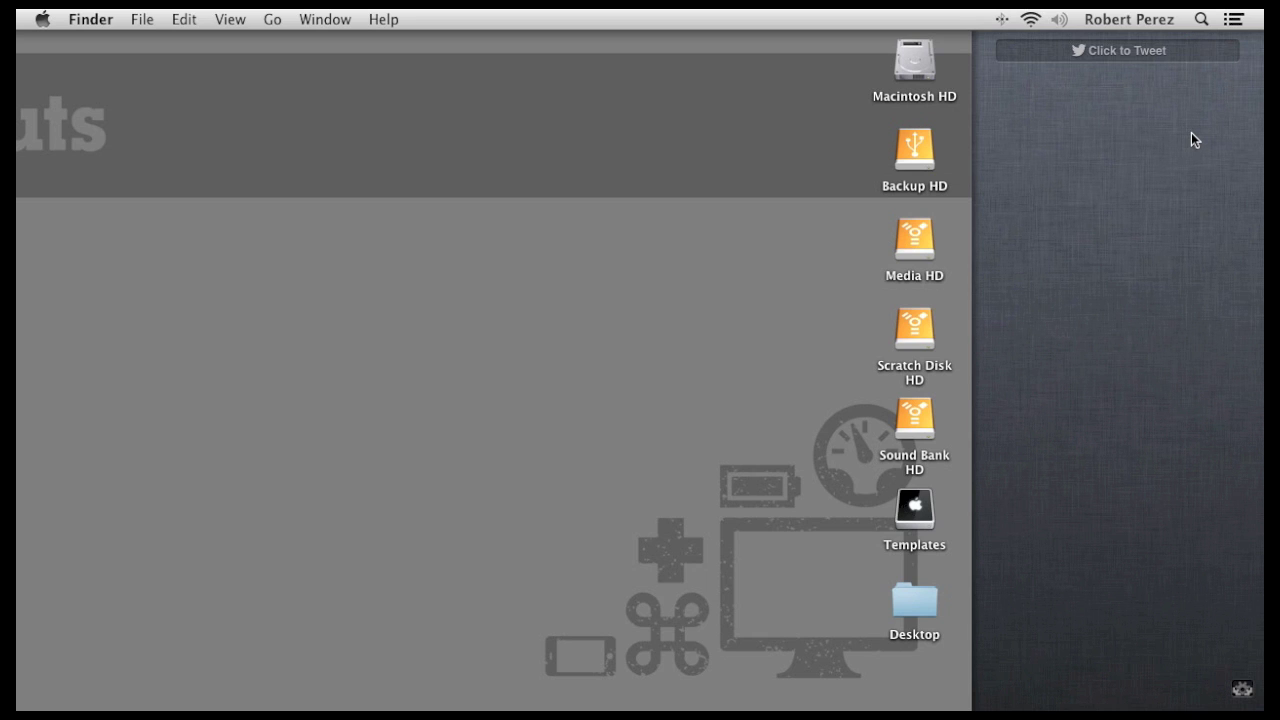
left_click(1236, 22)
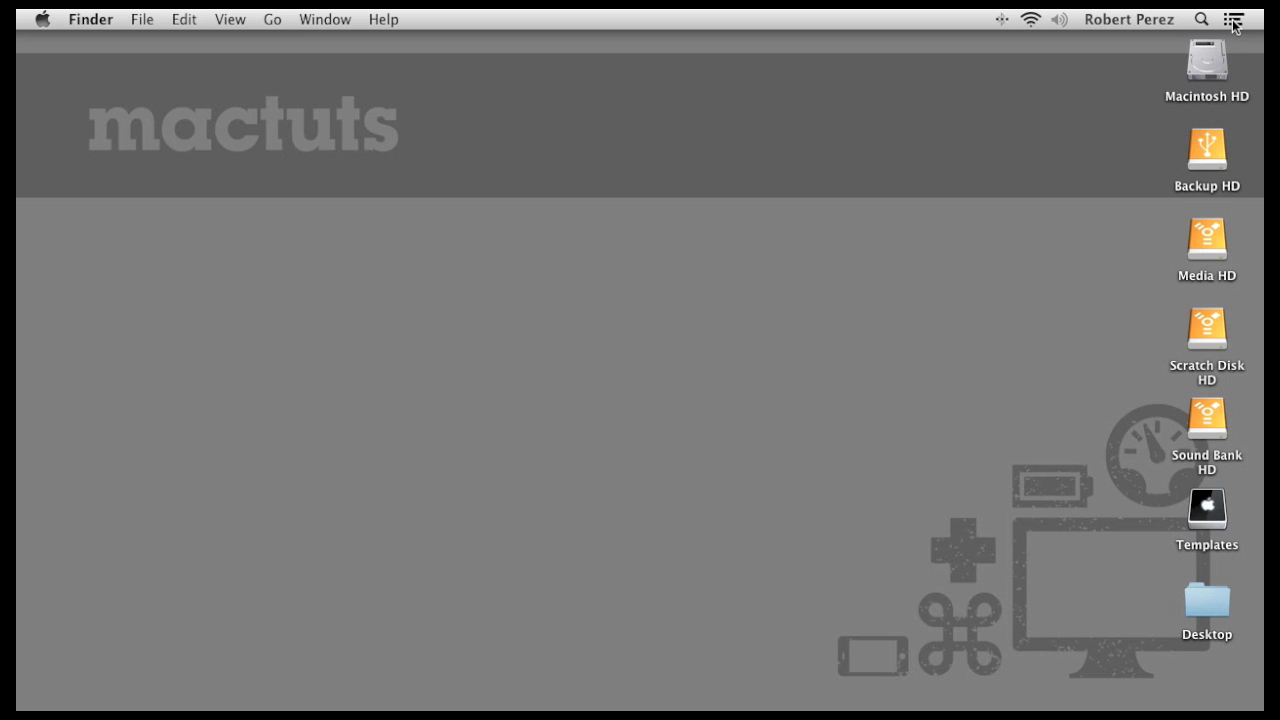
left_click(1234, 22)
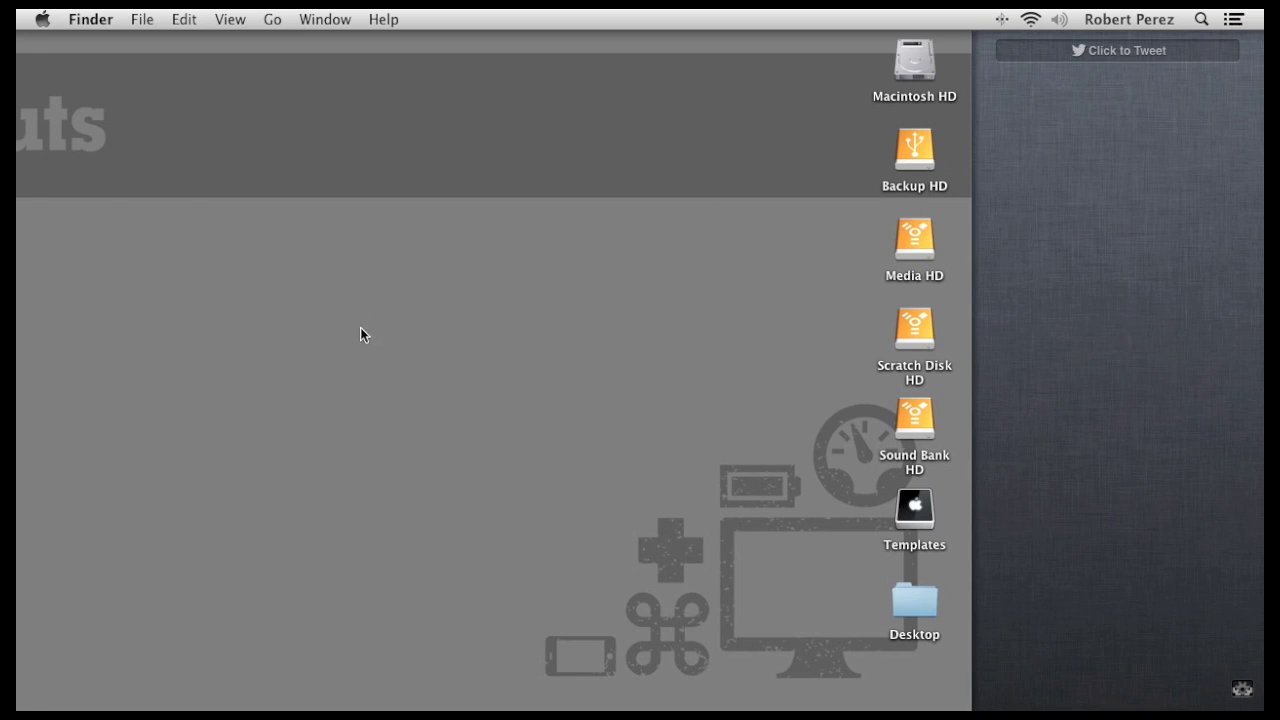
left_click(322, 398)
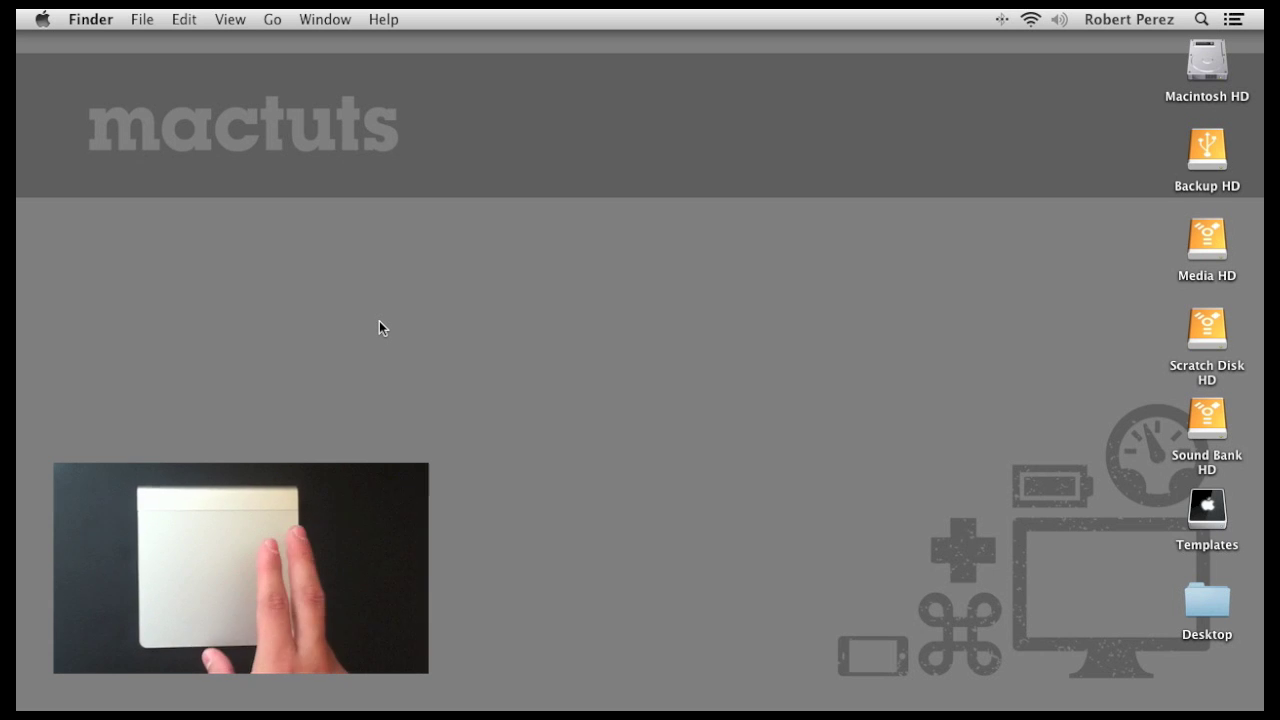
scroll(379, 320, "right", 5)
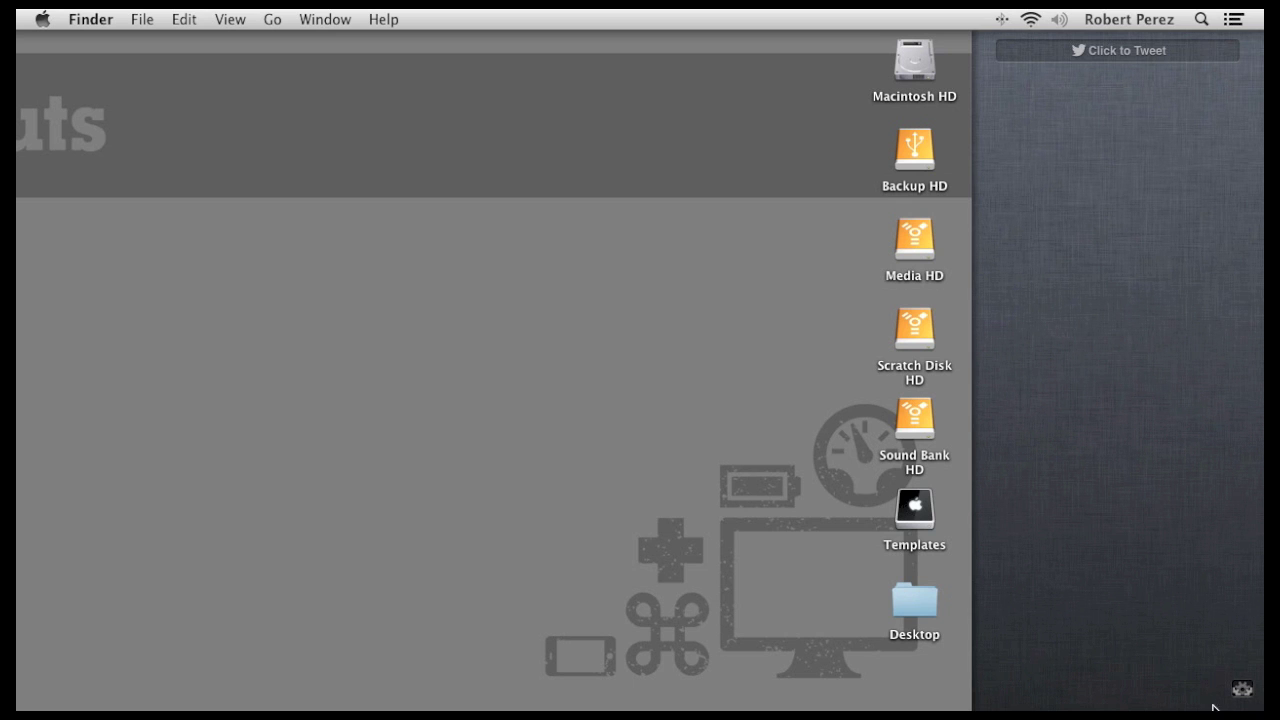
- Open System Preferences' Notifications pane and shift its window to the right
left_click(449, 434)
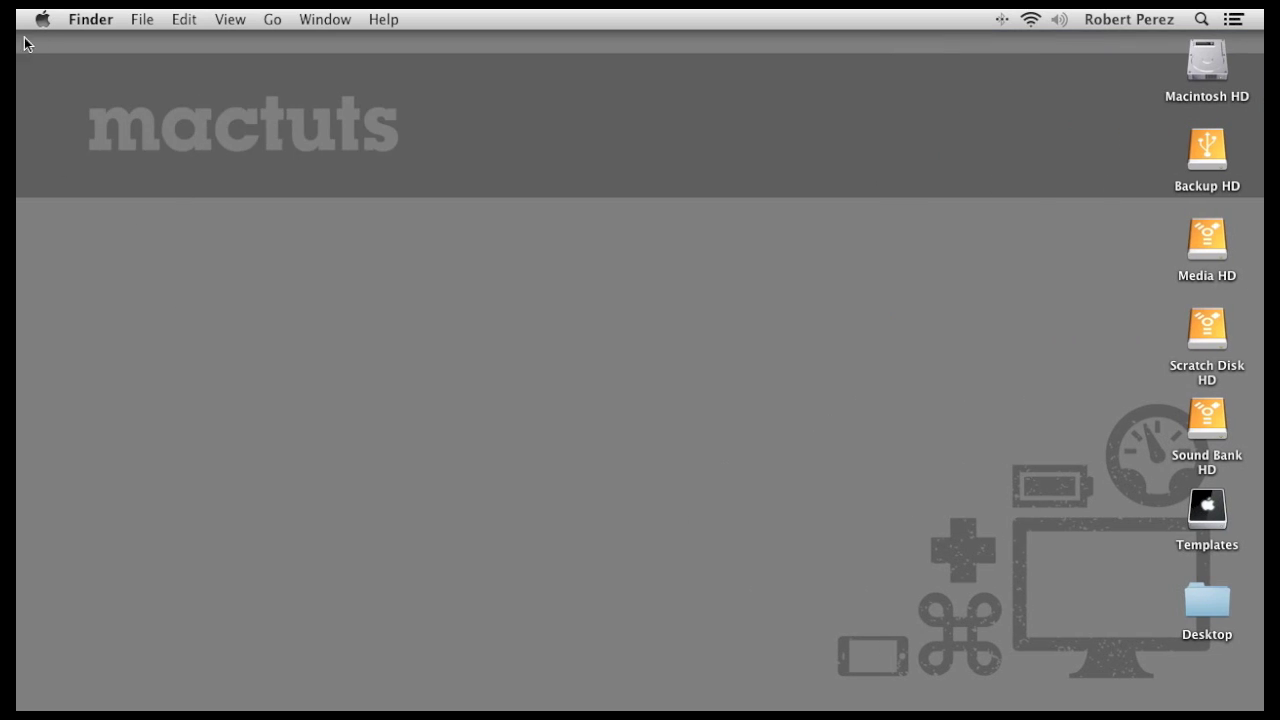
left_click(42, 18)
left_click(56, 109)
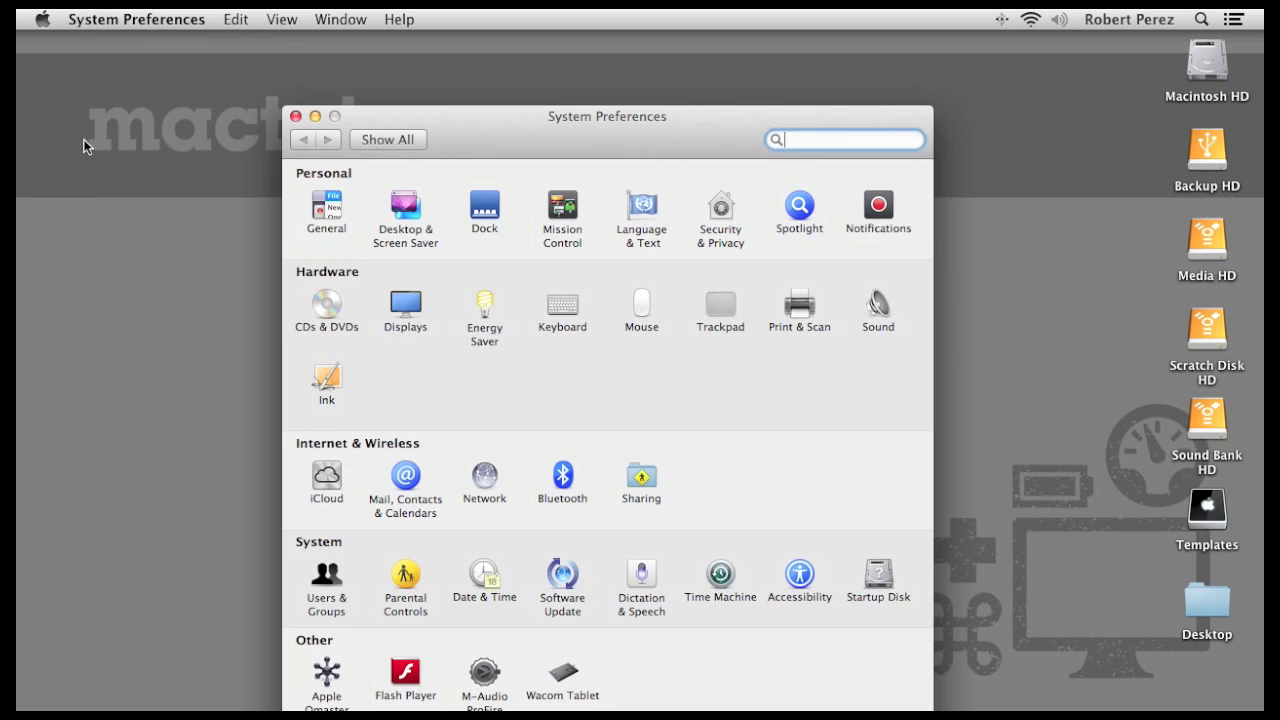
left_click(889, 203)
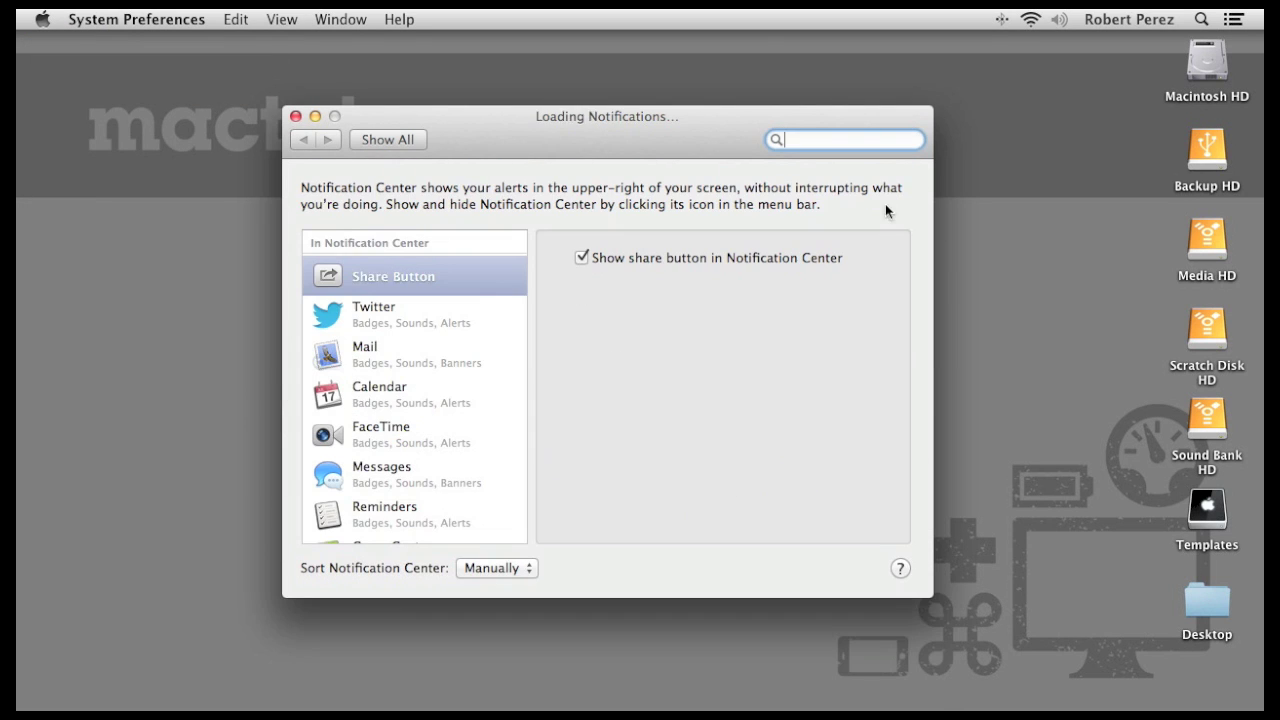
left_click_drag(745, 130, 818, 130)
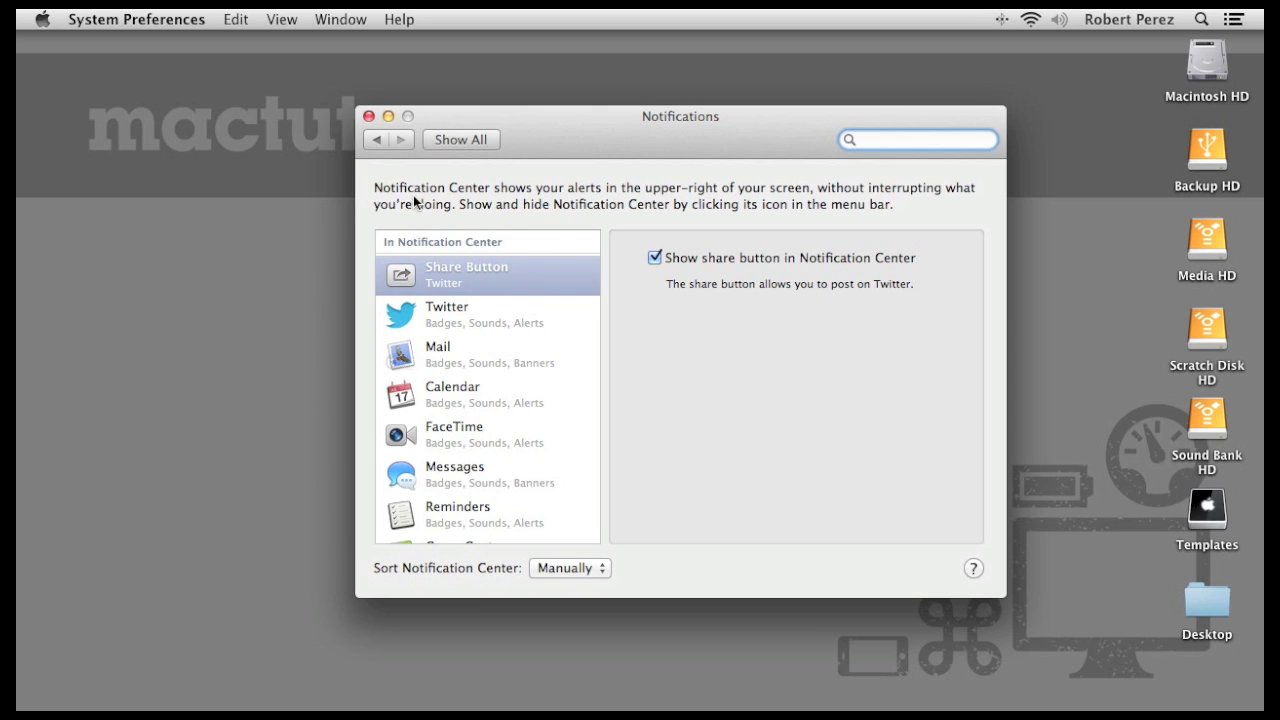
- Move Game Center to Not In Notification Center, then drag it back into Notification Center
scroll(545, 240, "down", 3)
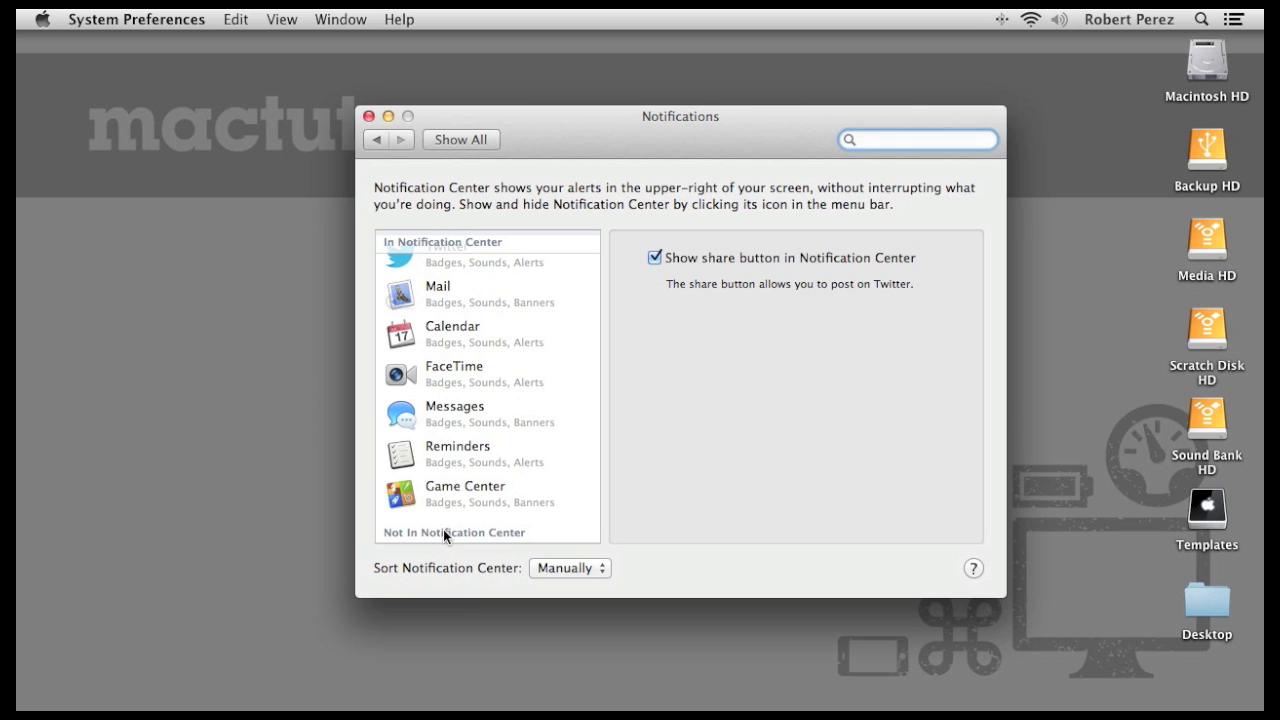
left_click(482, 500)
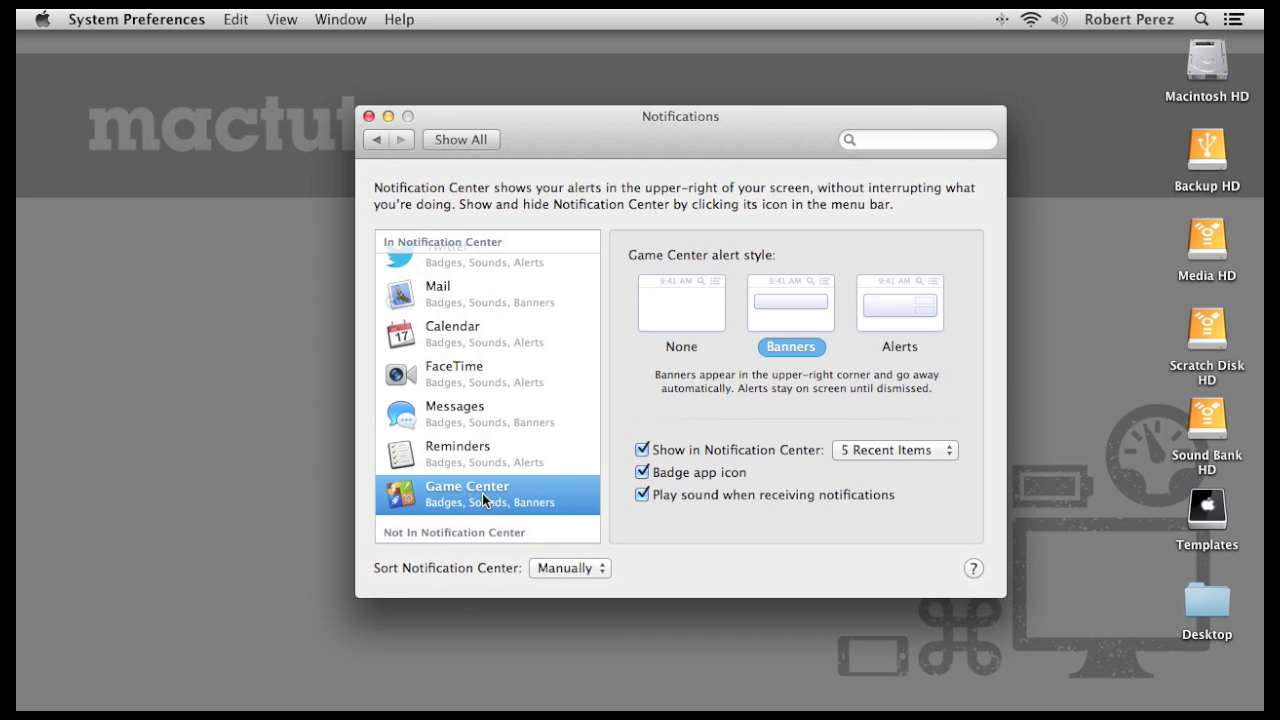
left_click_drag(482, 493, 492, 539)
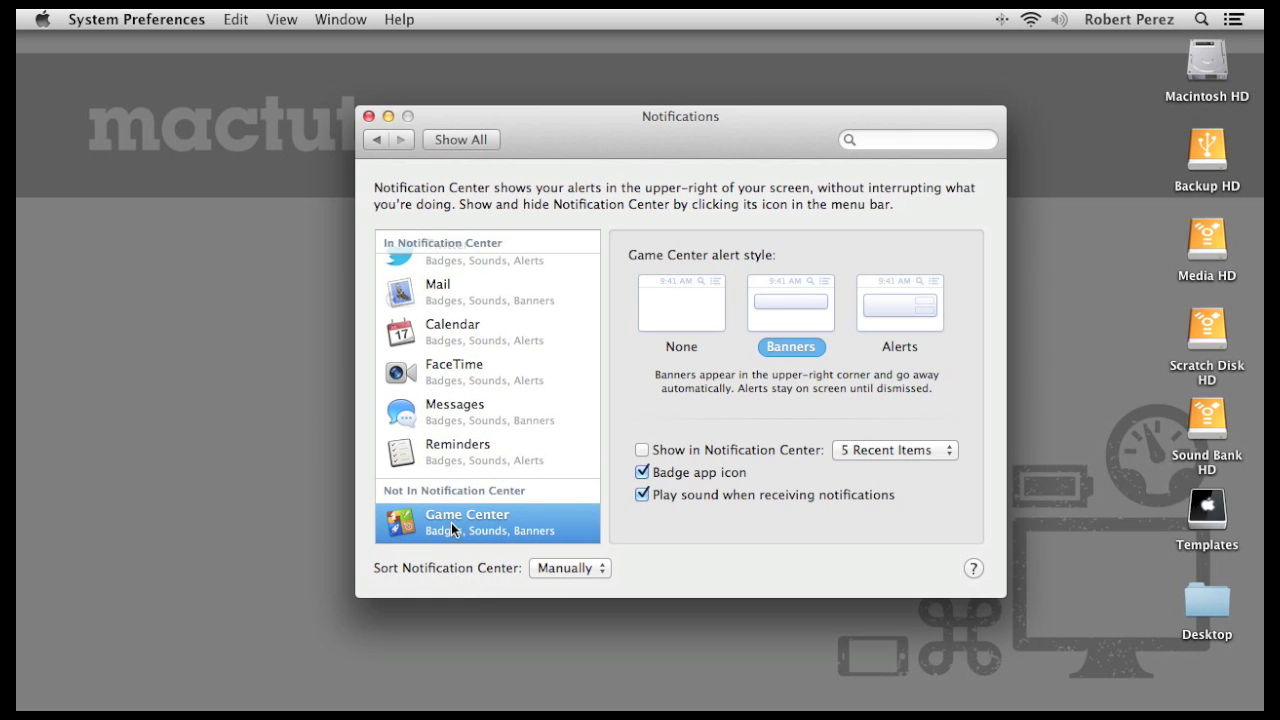
left_click_drag(451, 522, 462, 468)
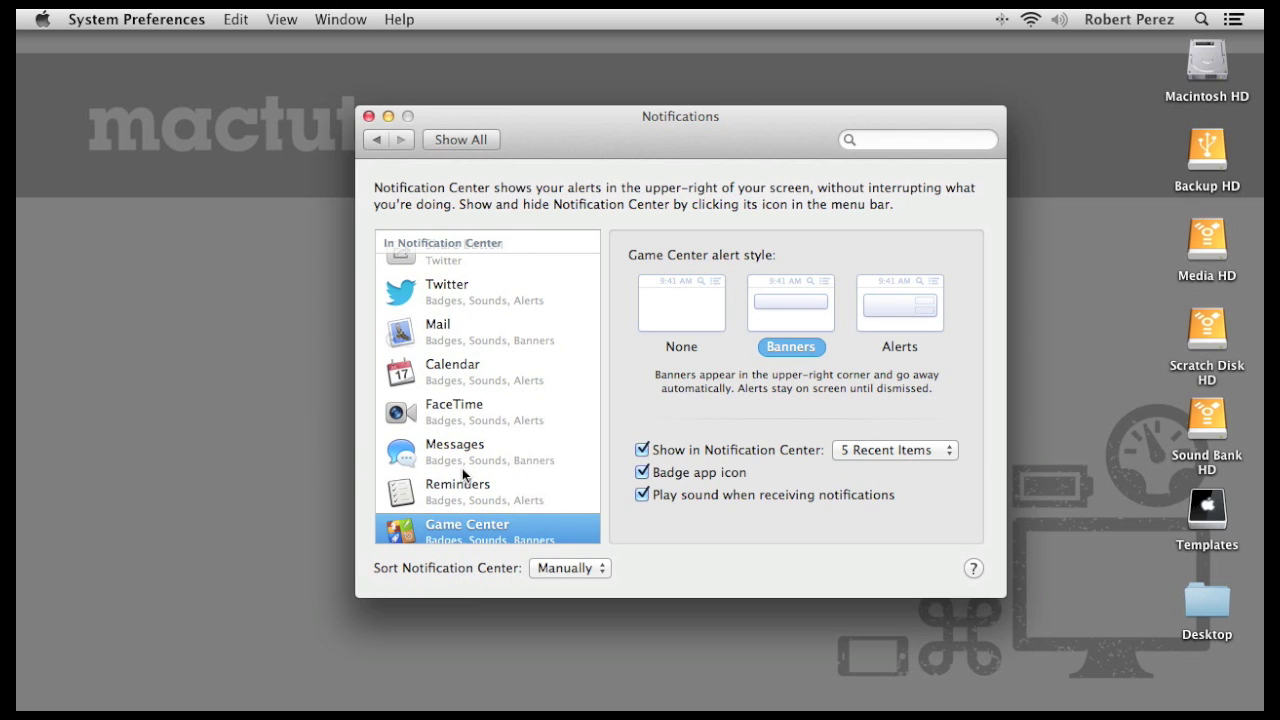
- Keep the Notification Center sort order Manually and drag Reminders above Messages
left_click(582, 568)
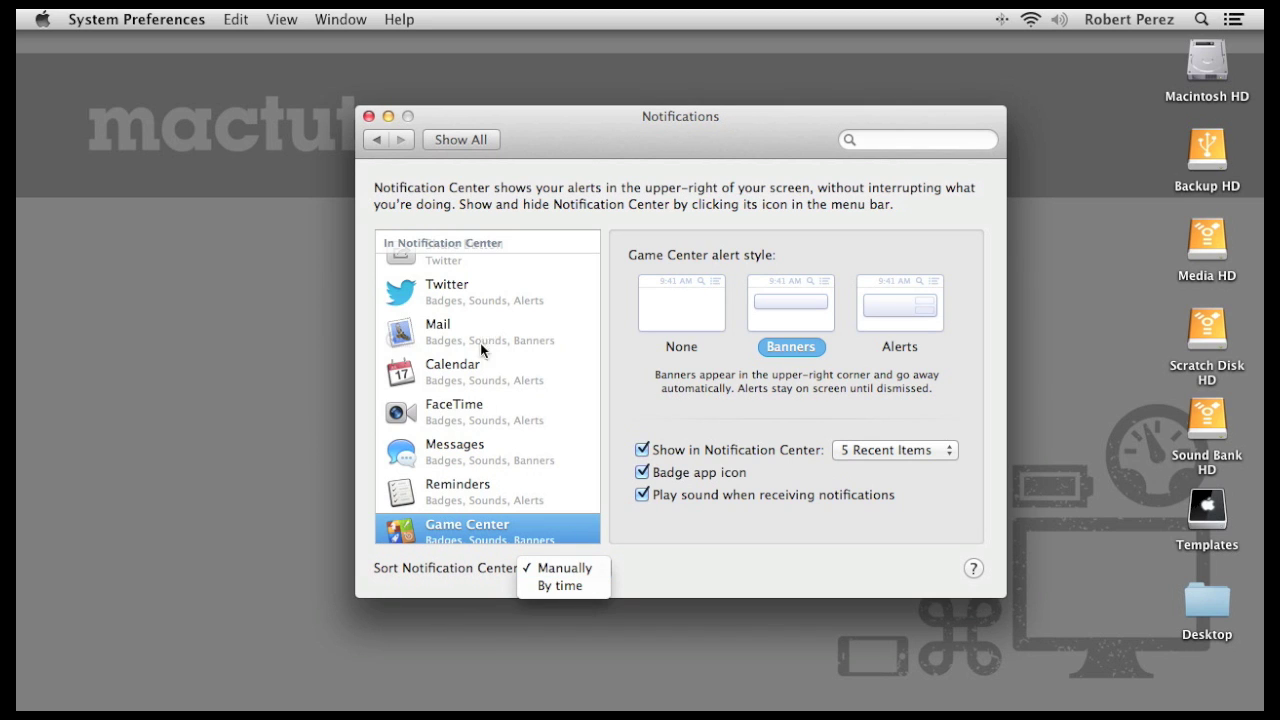
left_click(517, 498)
left_click(479, 491)
left_click_drag(470, 488, 474, 455)
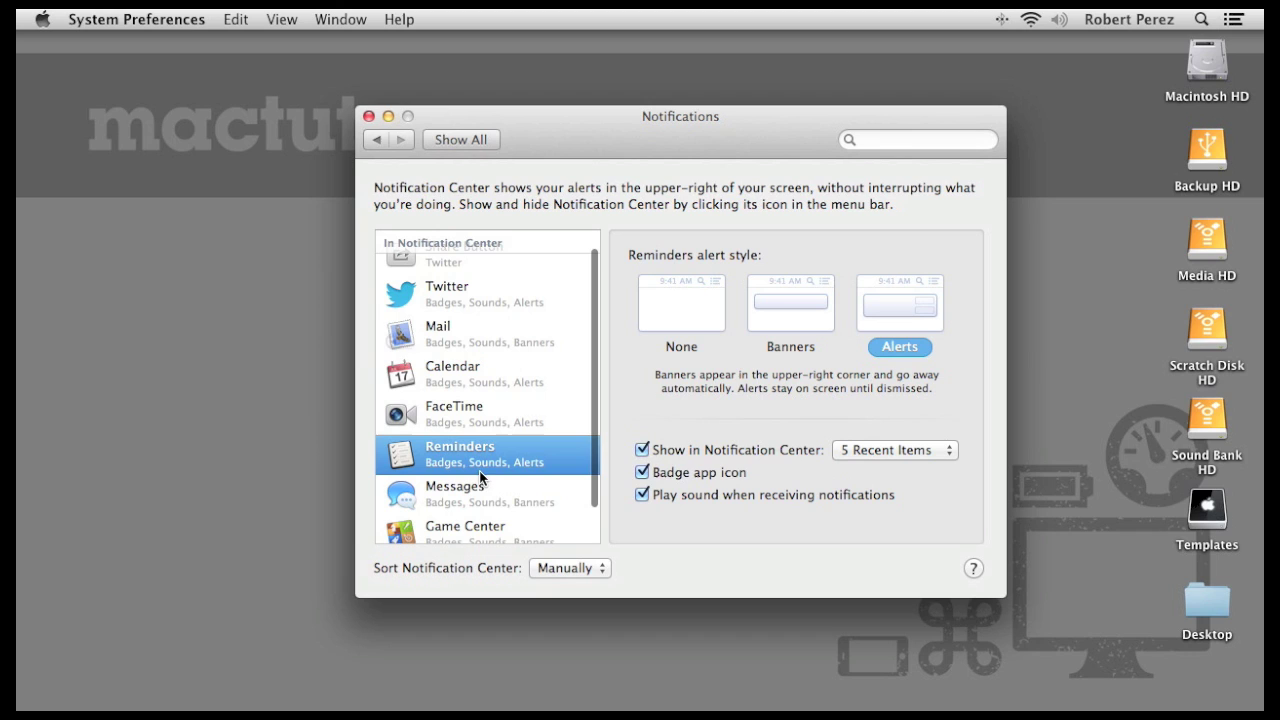
- Reconfirm the Manually sort order, then view the Share Button and Twitter settings
left_click(580, 569)
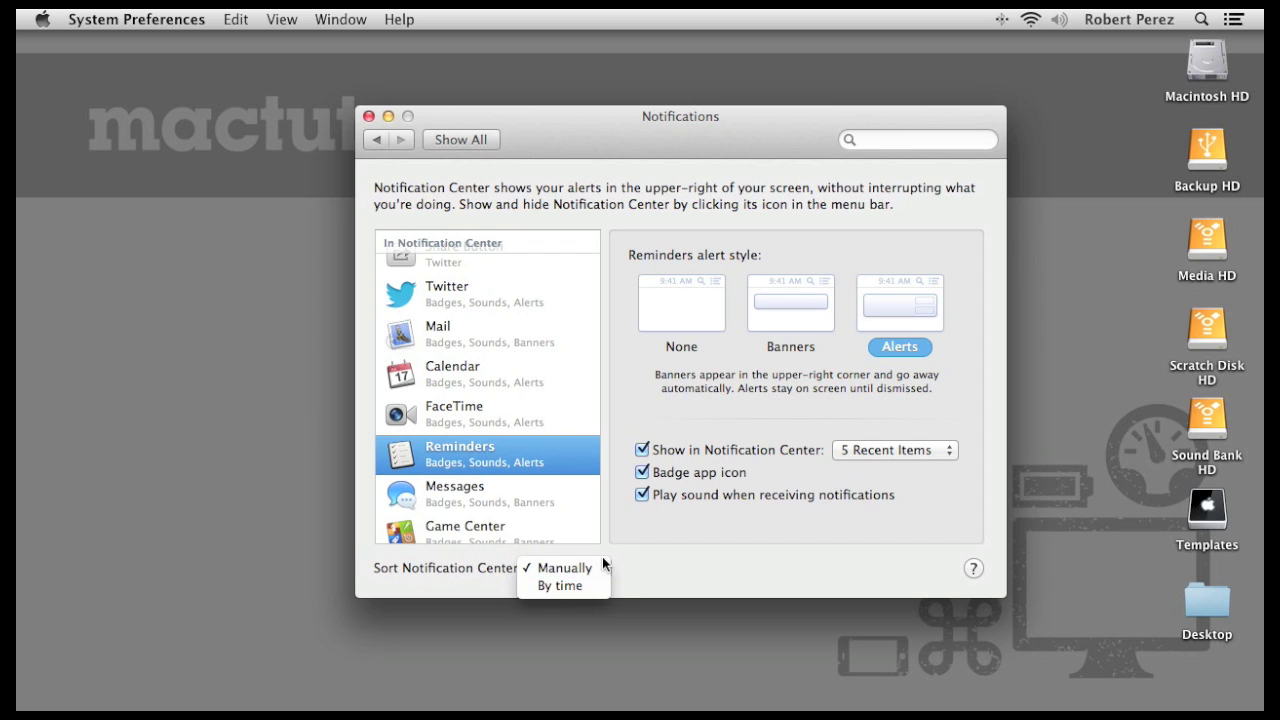
left_click(591, 567)
left_click(456, 264)
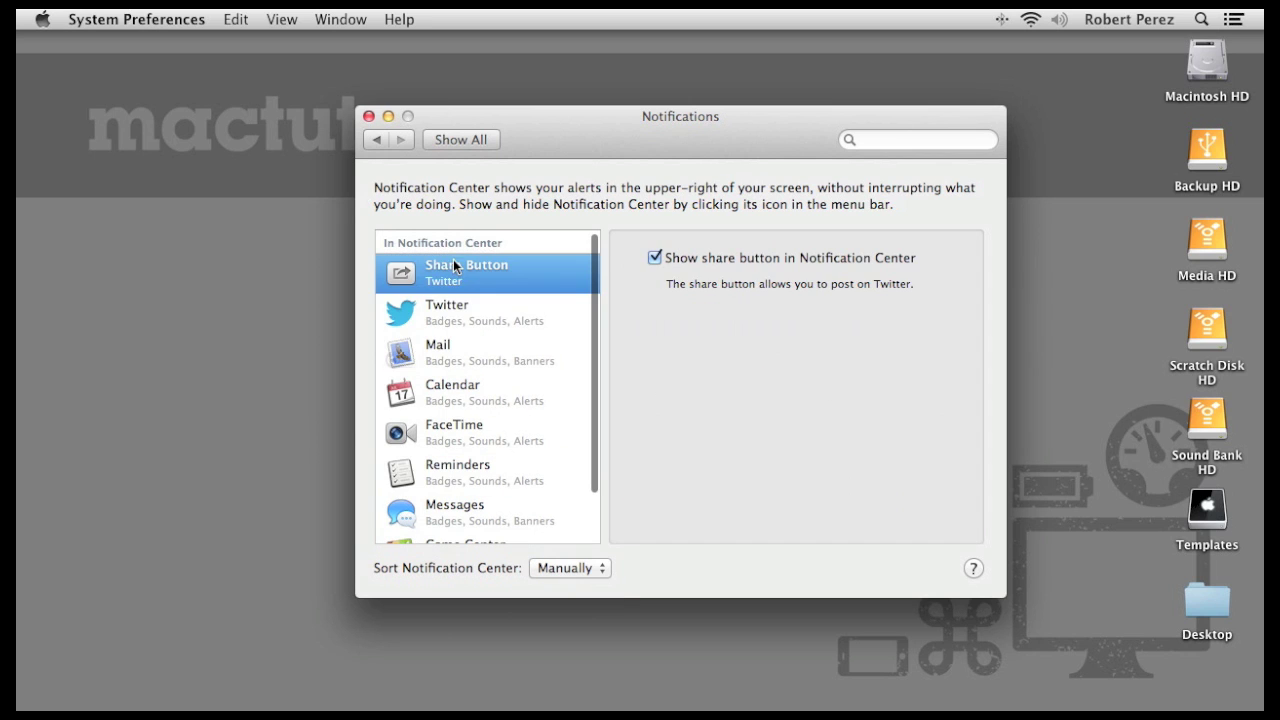
left_click(453, 314)
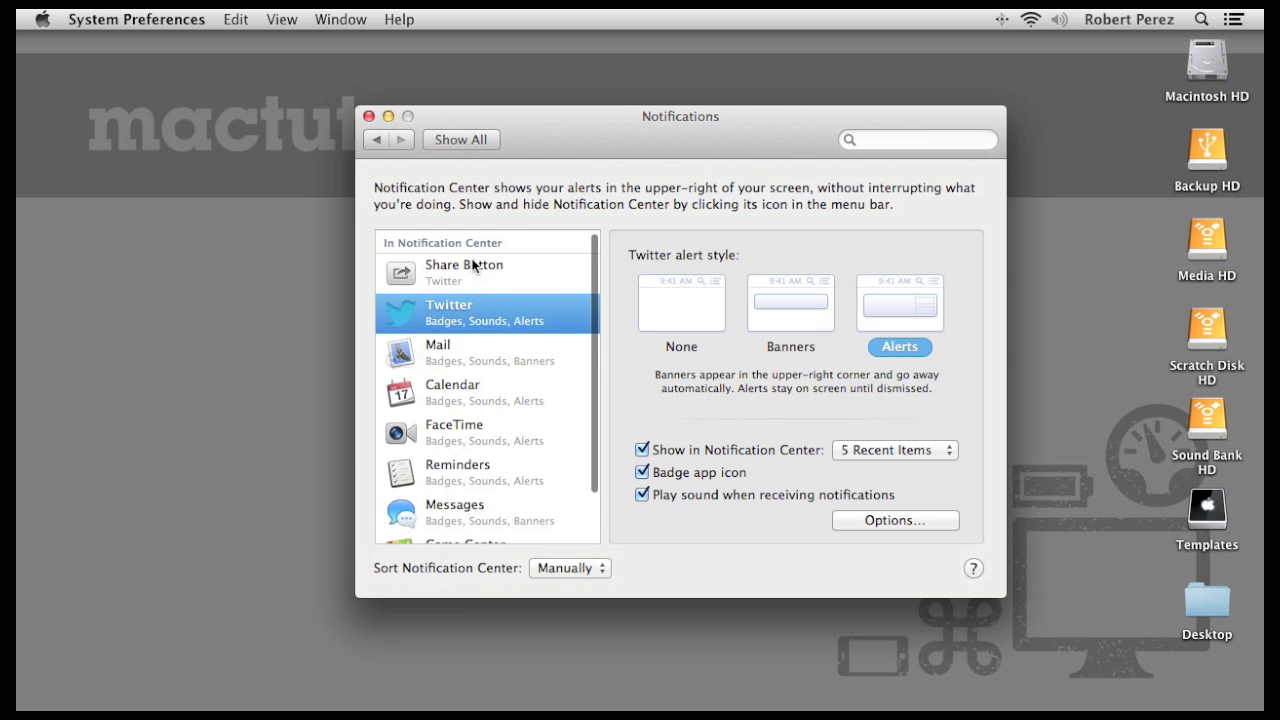
left_click(483, 139)
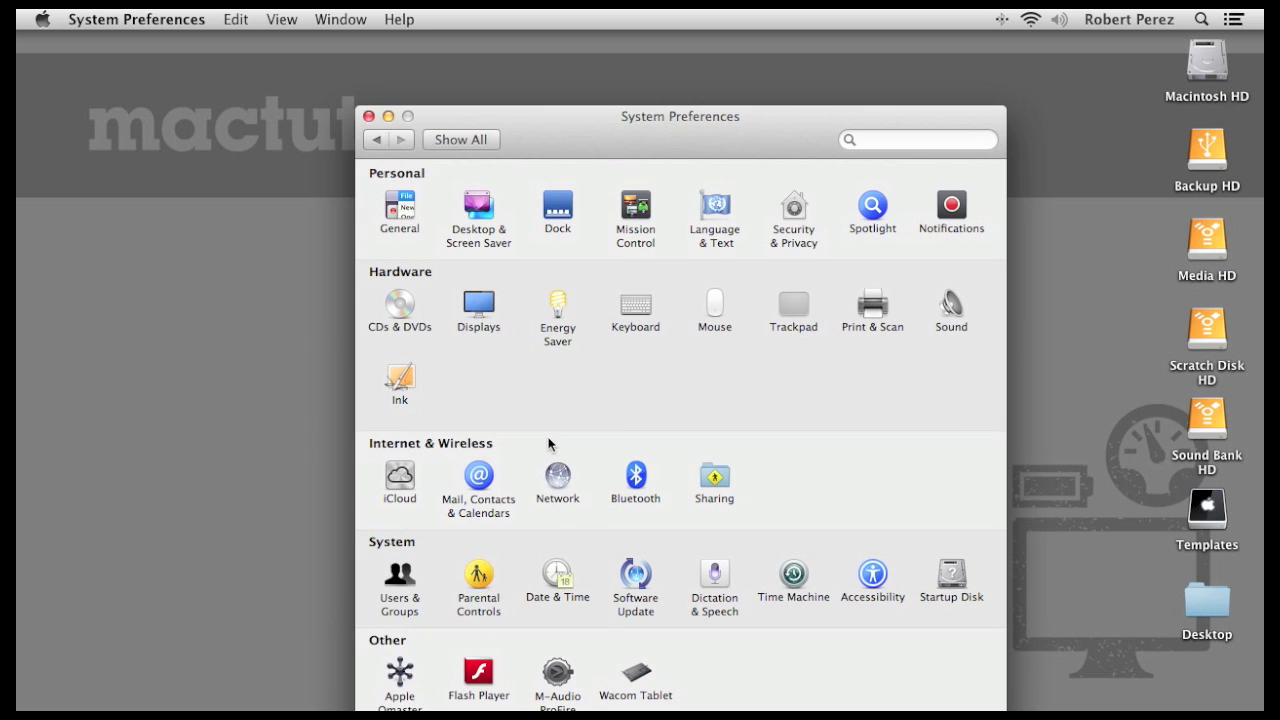
left_click(486, 490)
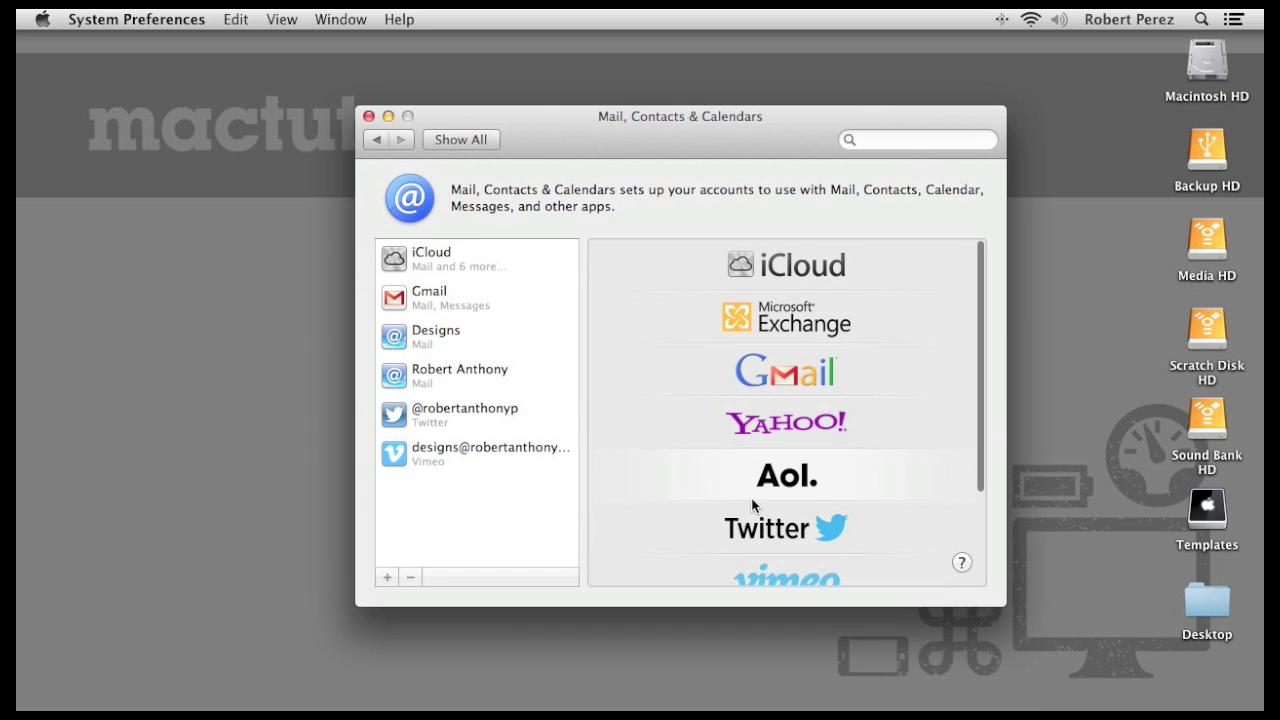
left_click_drag(983, 446, 983, 522)
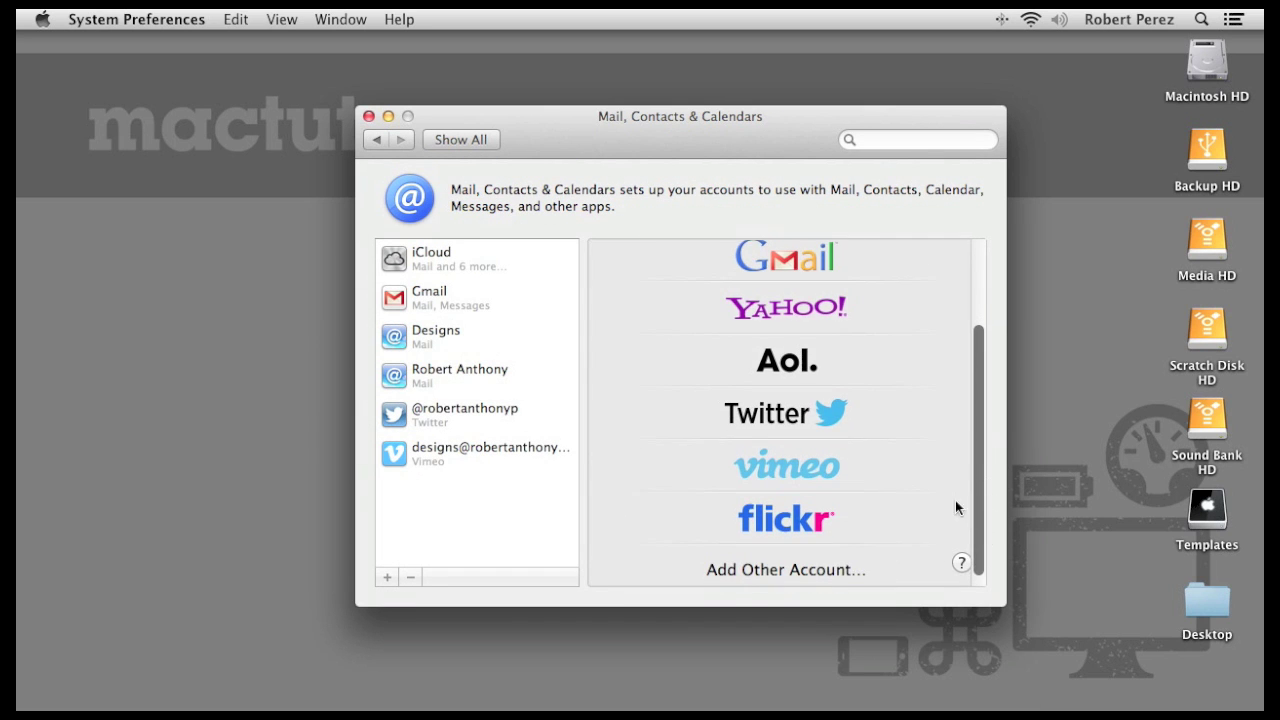
left_click(774, 420)
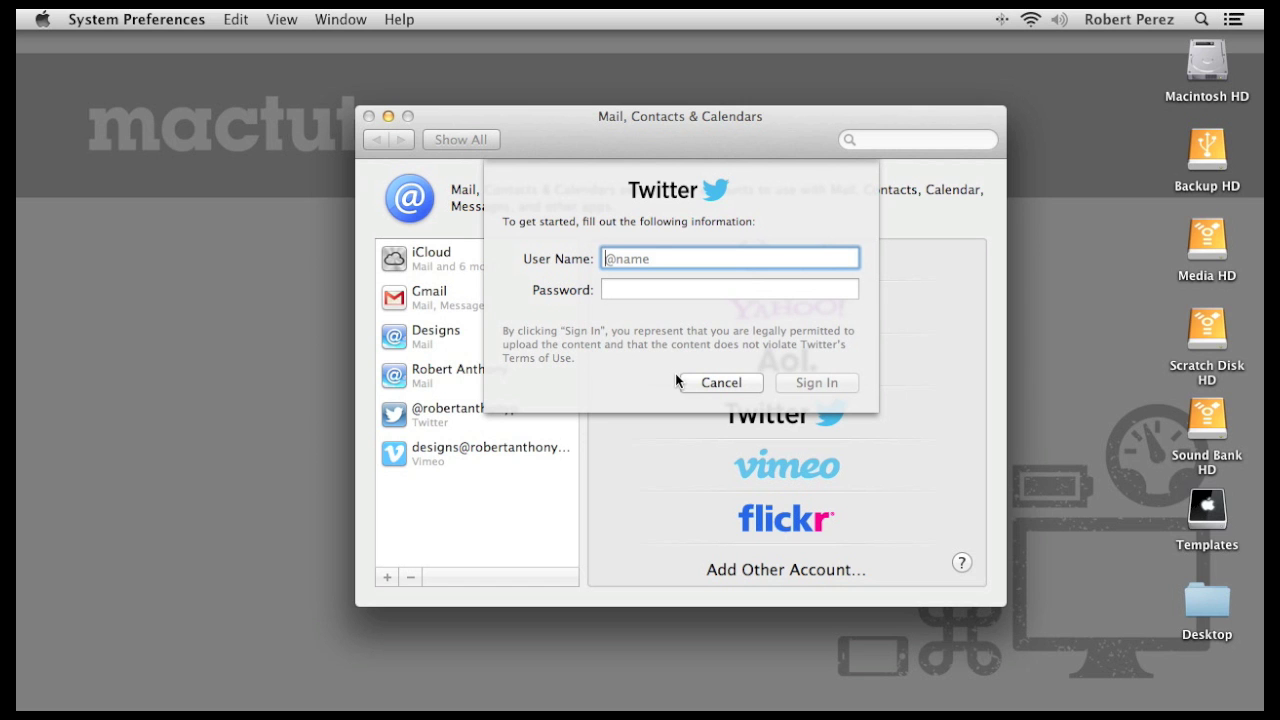
left_click(724, 384)
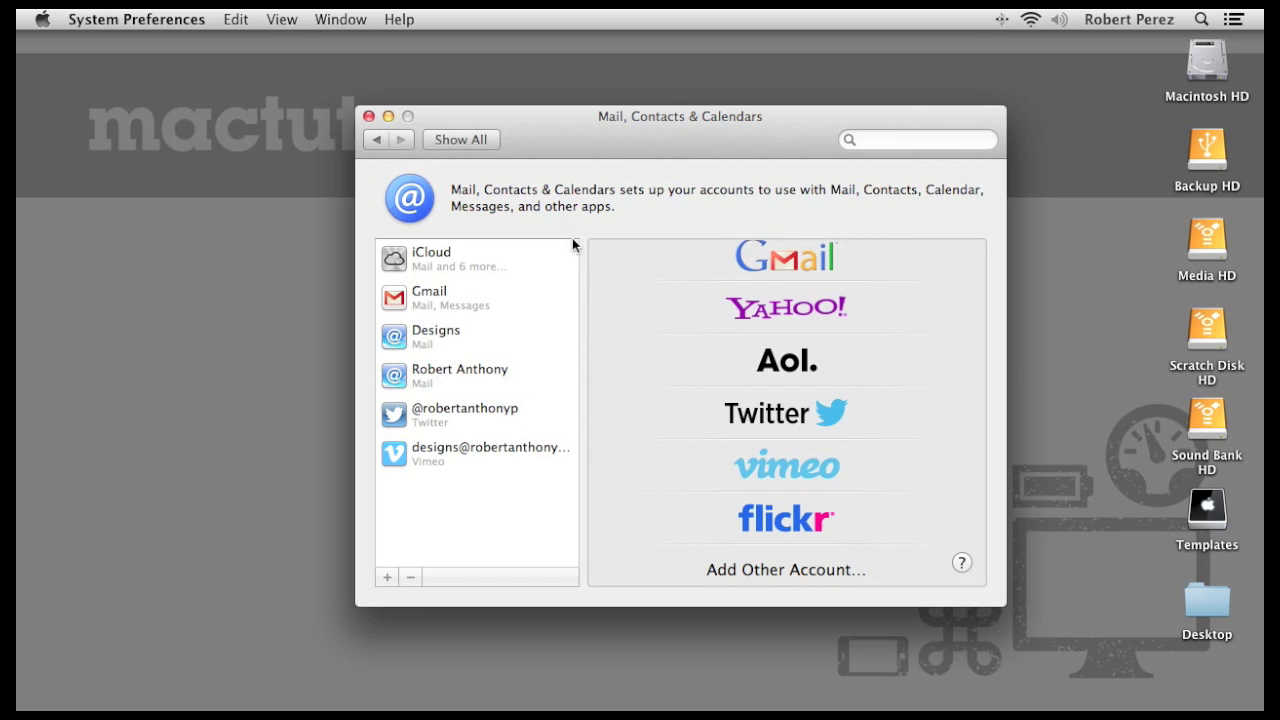
left_click(484, 139)
left_click(947, 210)
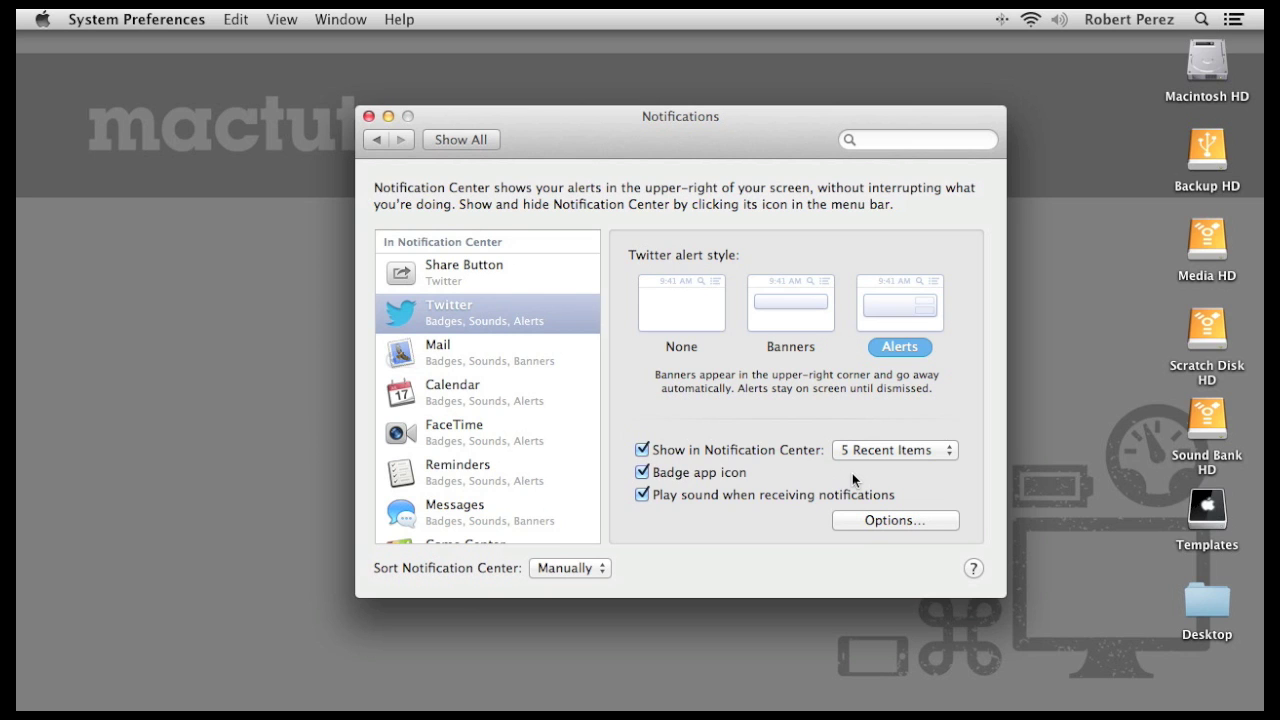
left_click(909, 521)
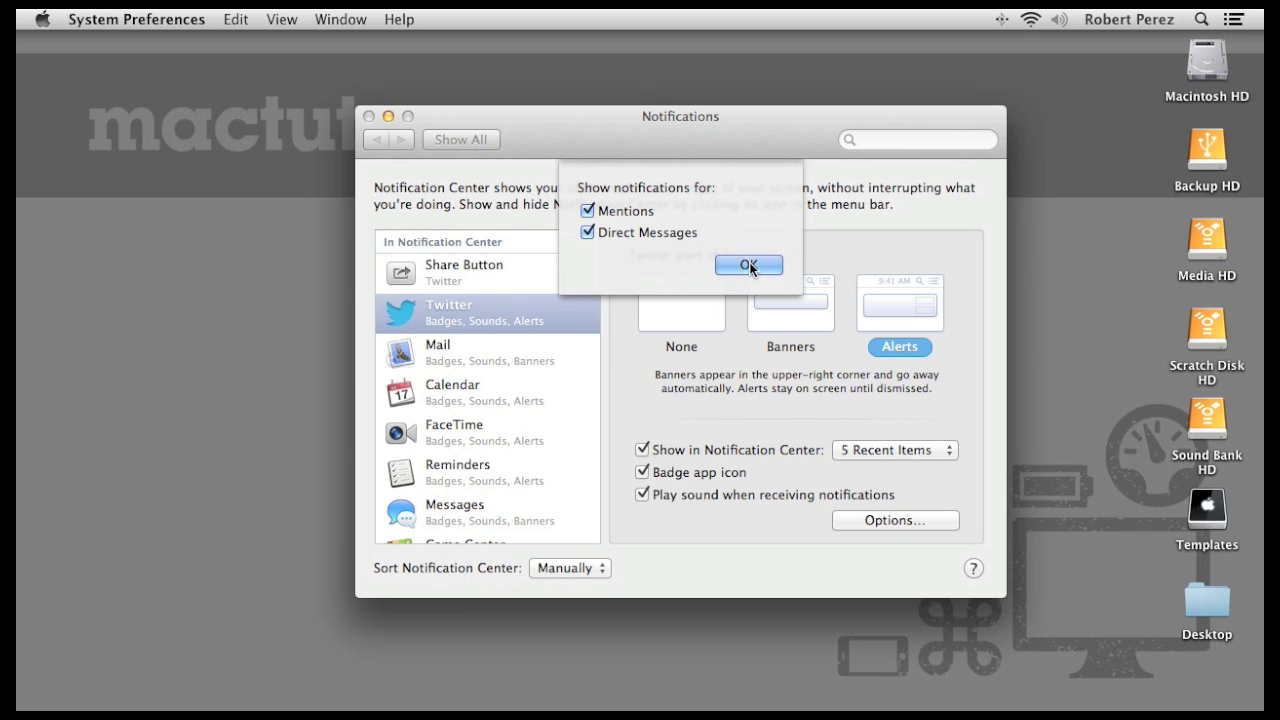
left_click(752, 264)
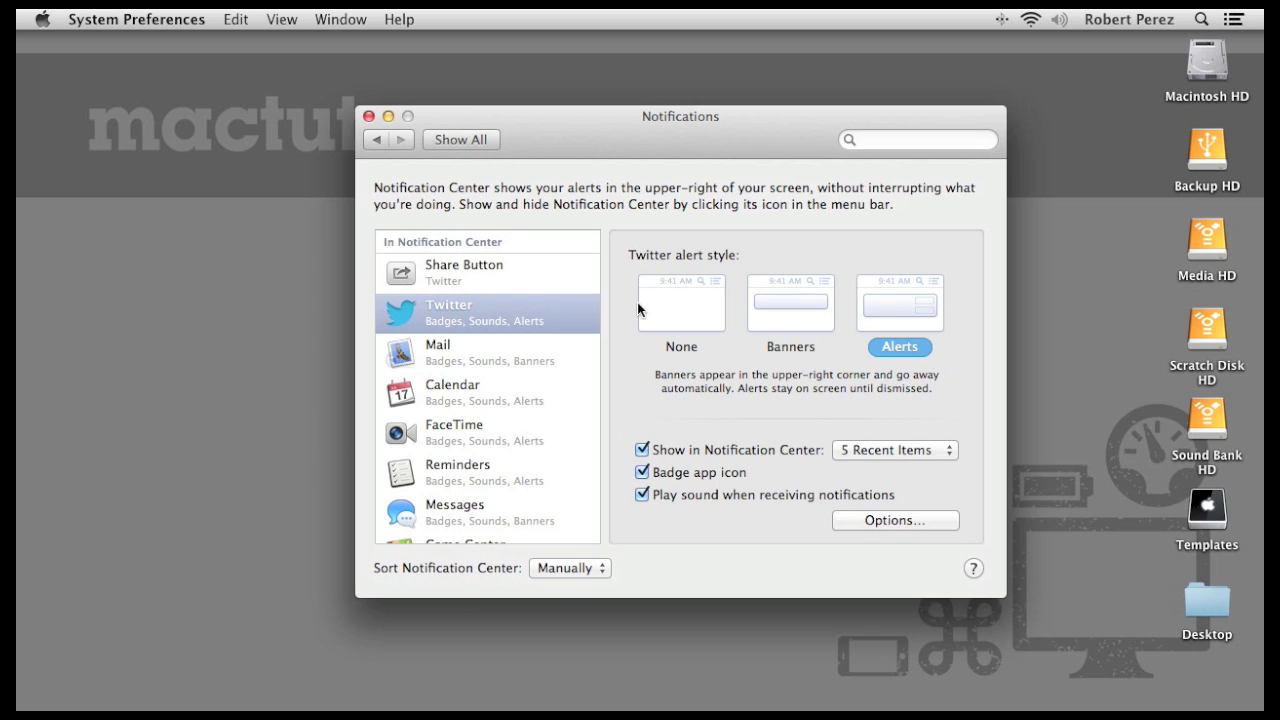
left_click(700, 313)
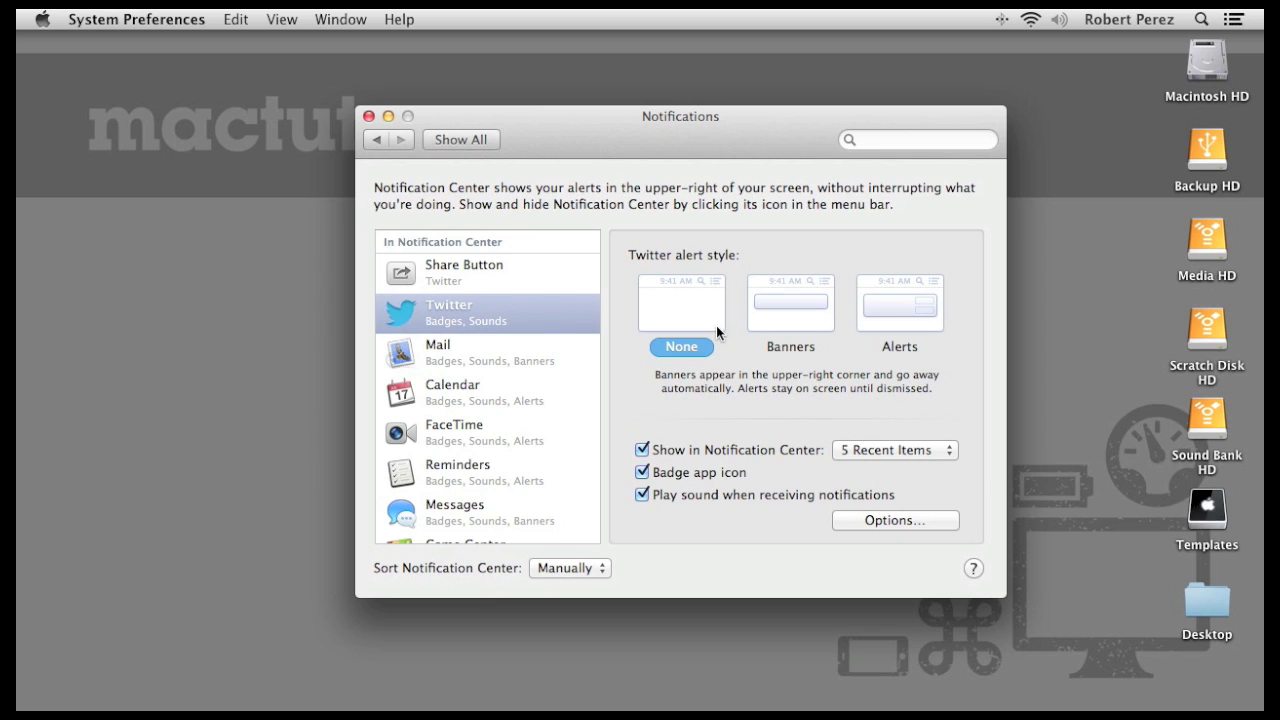
left_click(787, 310)
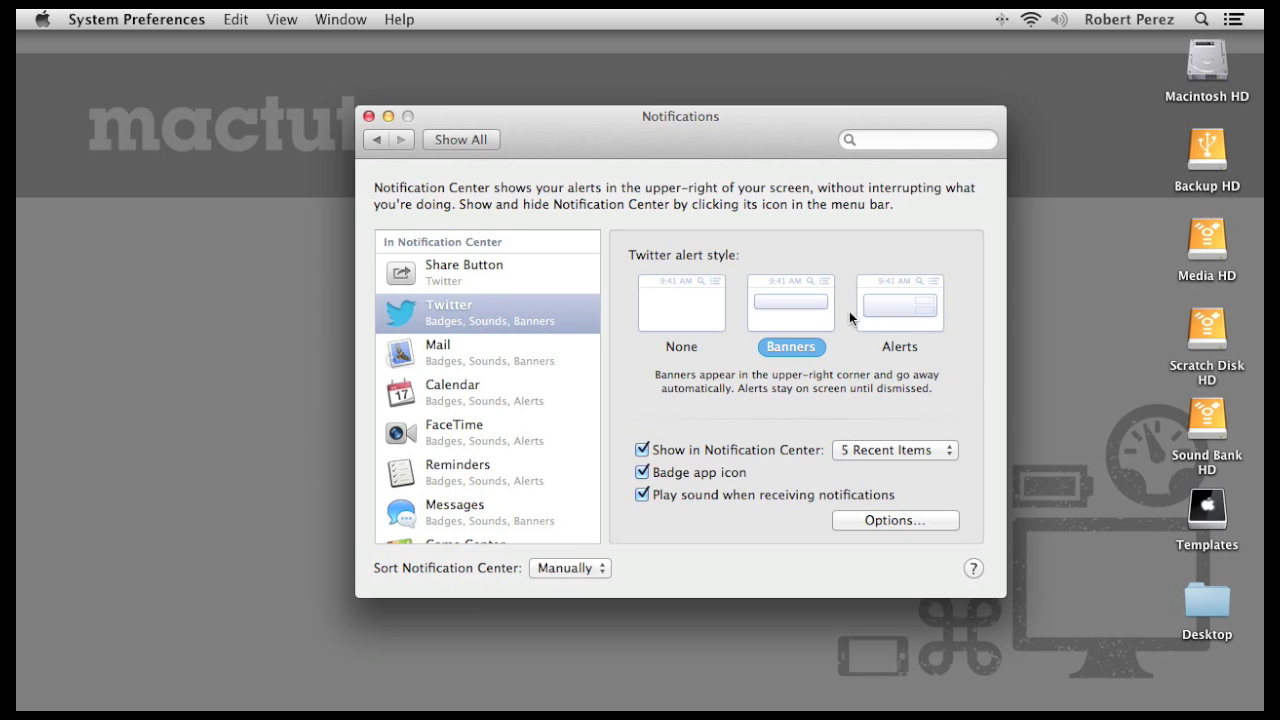
left_click(898, 313)
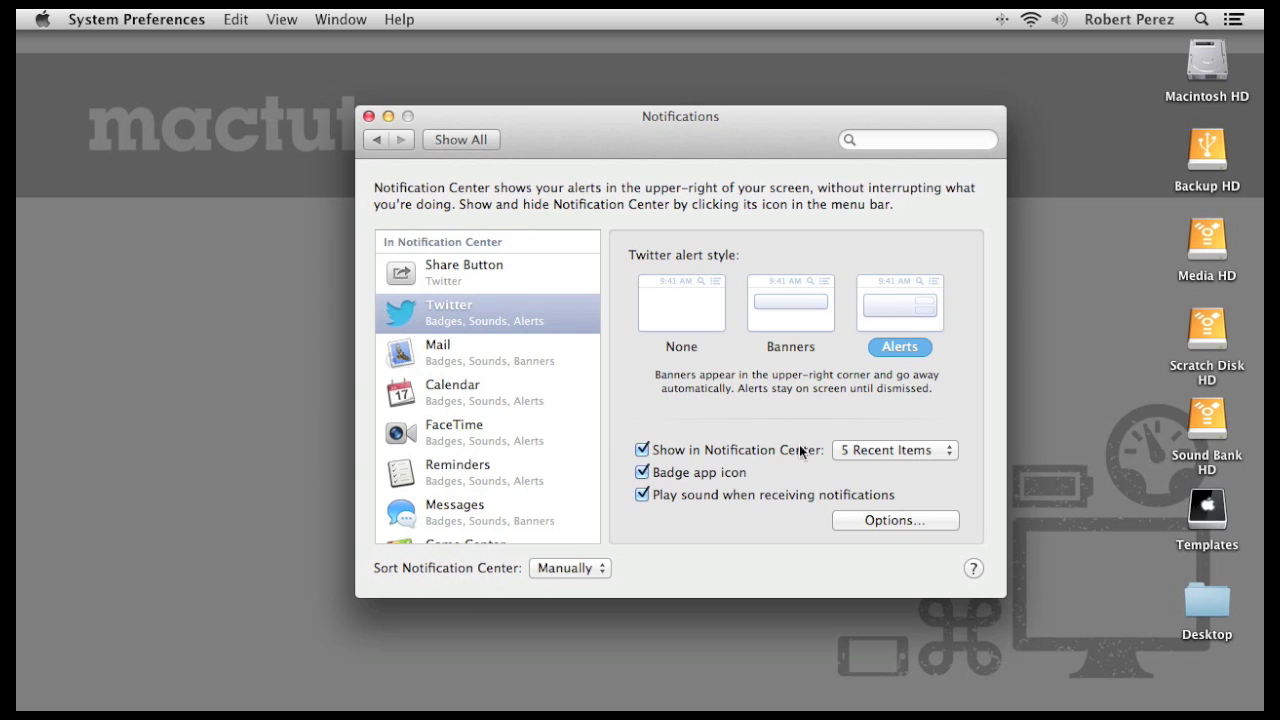
- Keep Twitter showing 5 Recent Items in Notification Center
left_click(891, 452)
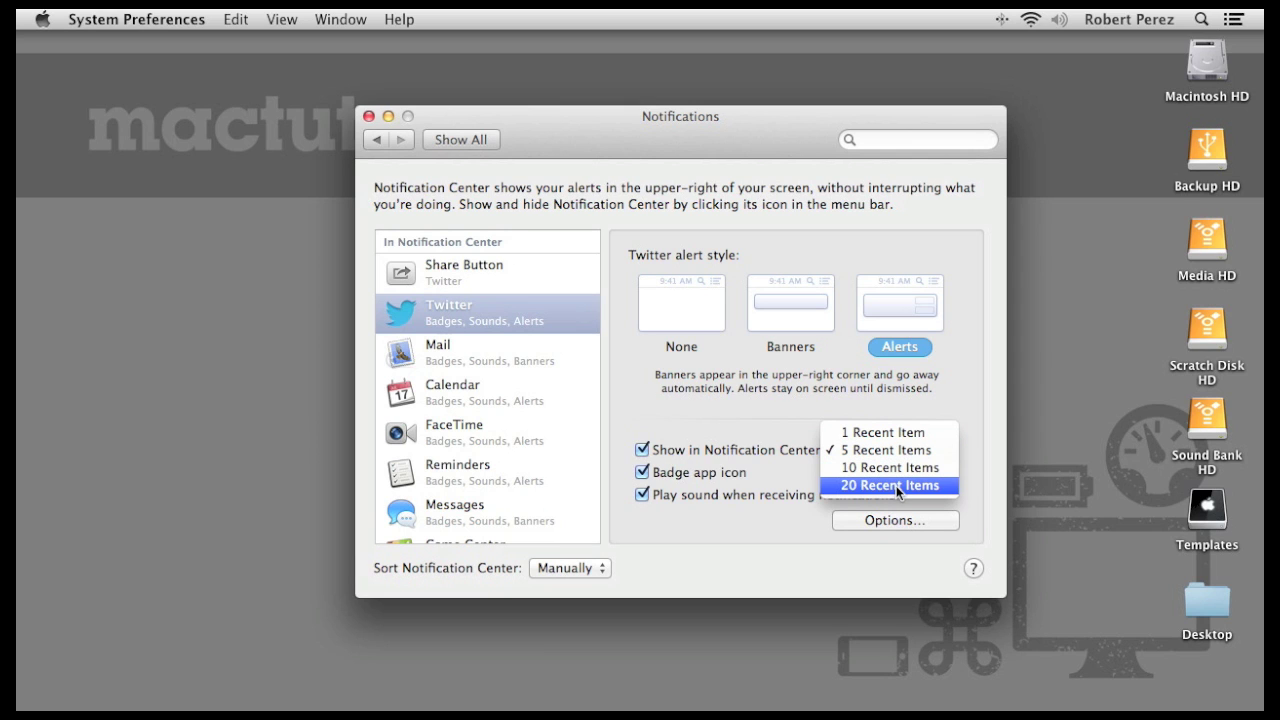
left_click(899, 456)
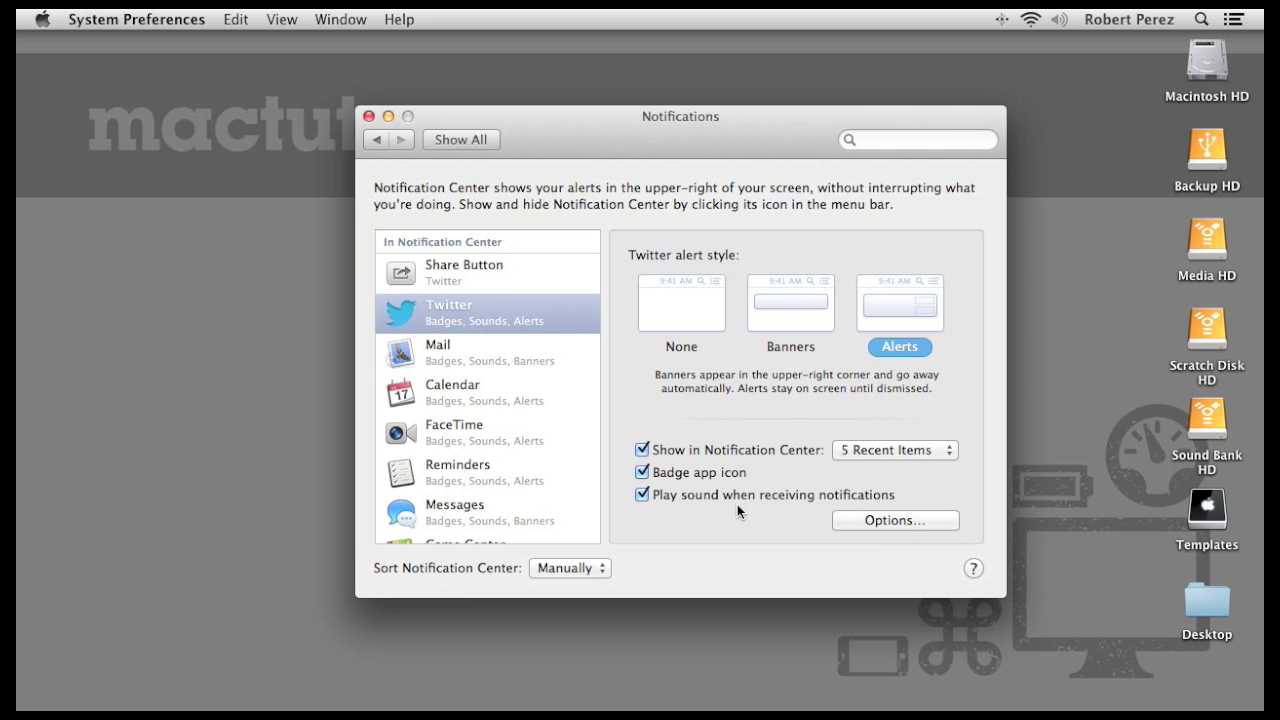
- Bring up Mail's General preferences and view the New message notifications mailbox choices
left_click(740, 643)
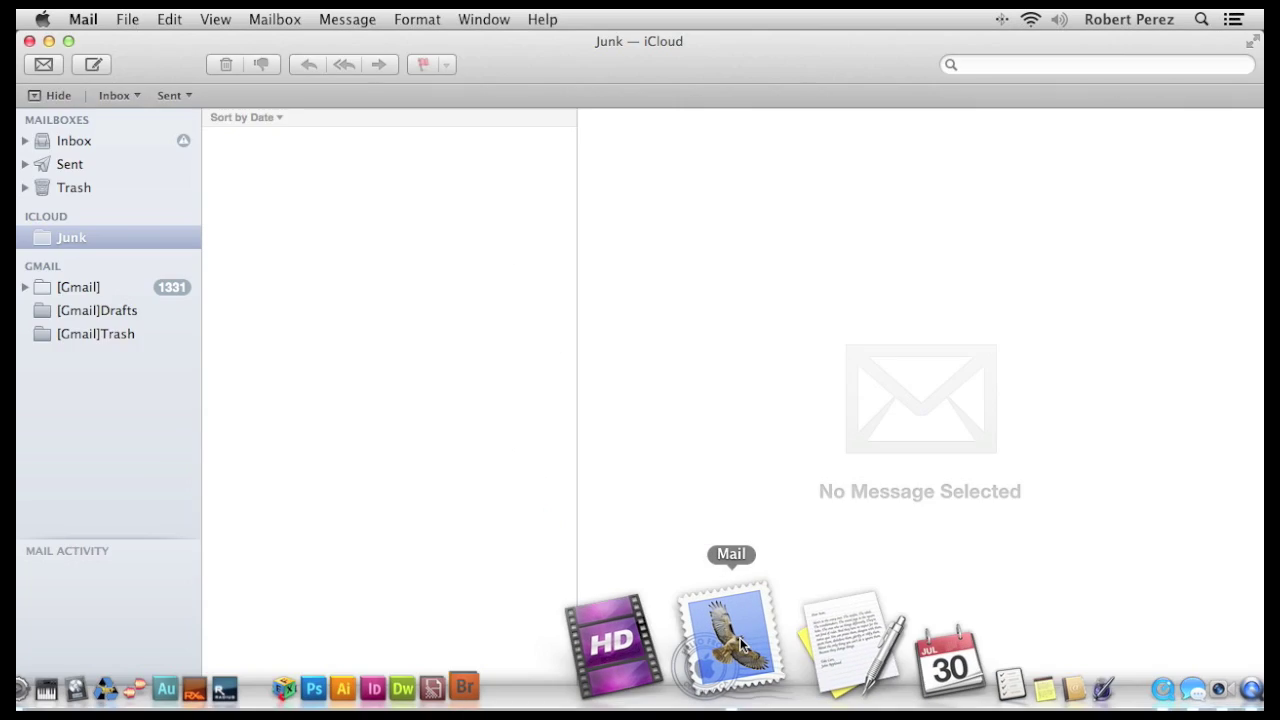
left_click(83, 20)
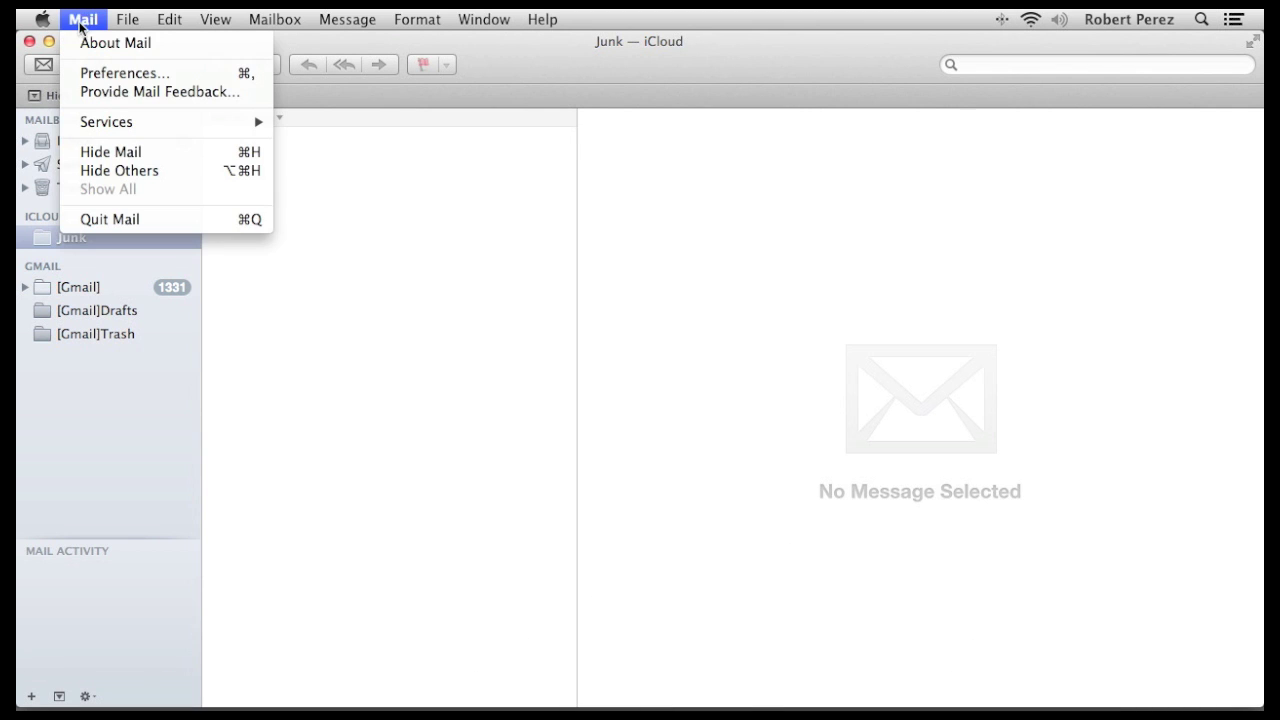
left_click(91, 71)
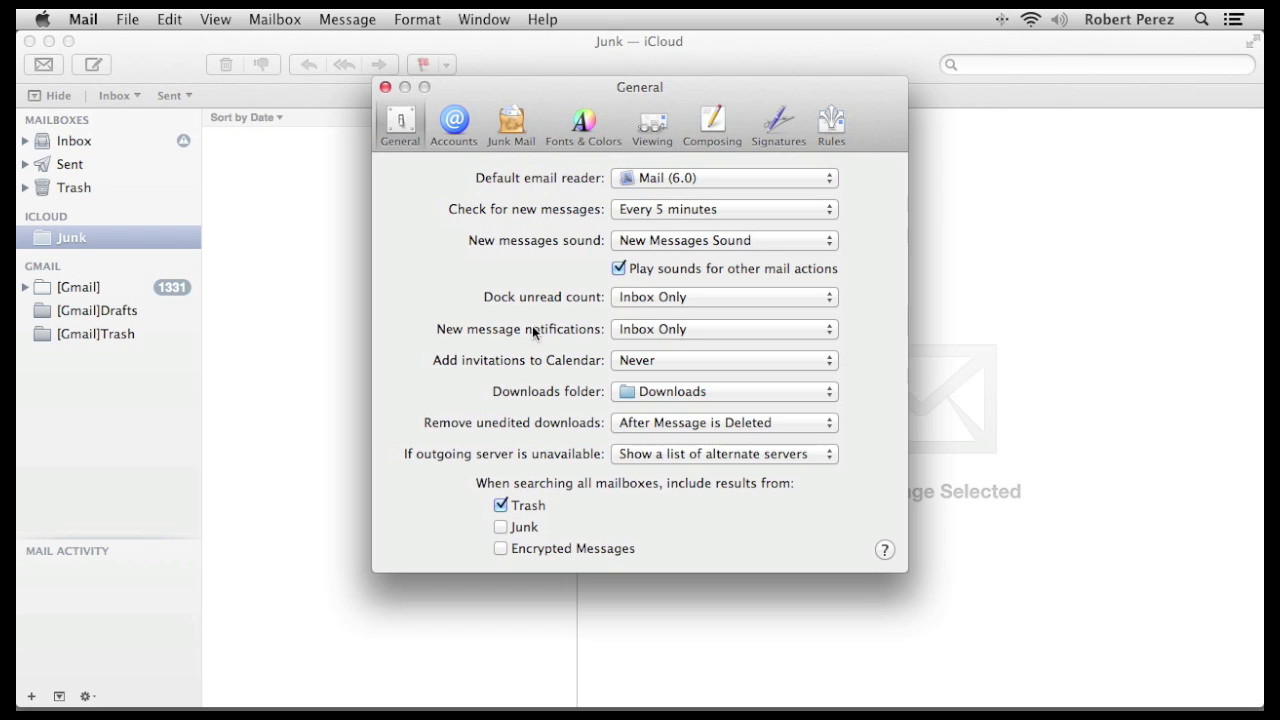
left_click(675, 327)
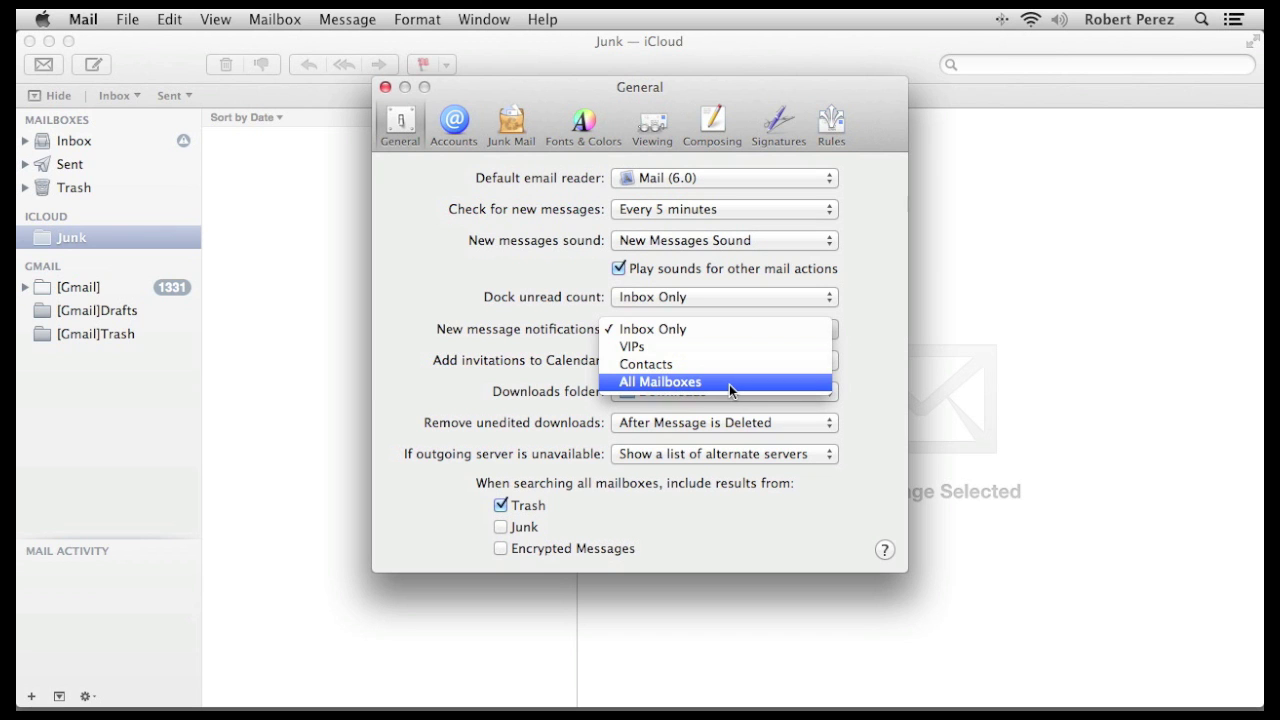
- Keep Mail notifications at Inbox Only, close Mail preferences, and view Messages' Banners settings
left_click(650, 329)
key("super+w")
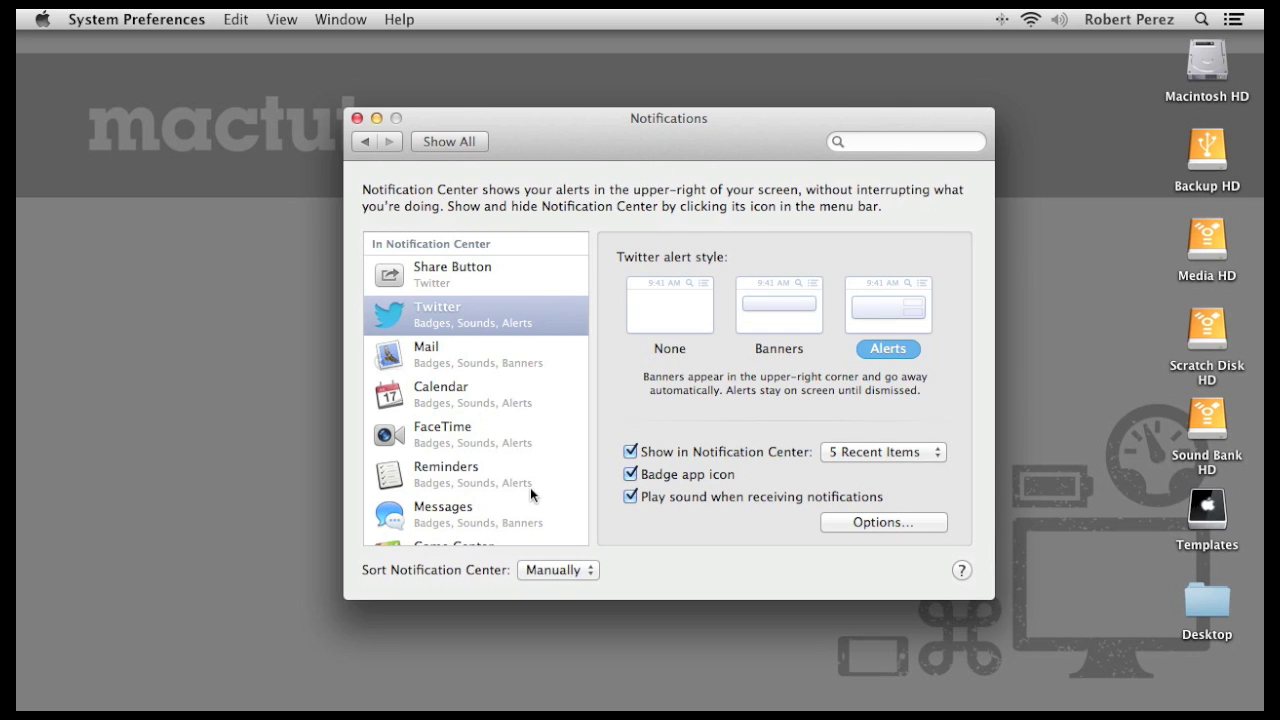
left_click(440, 520)
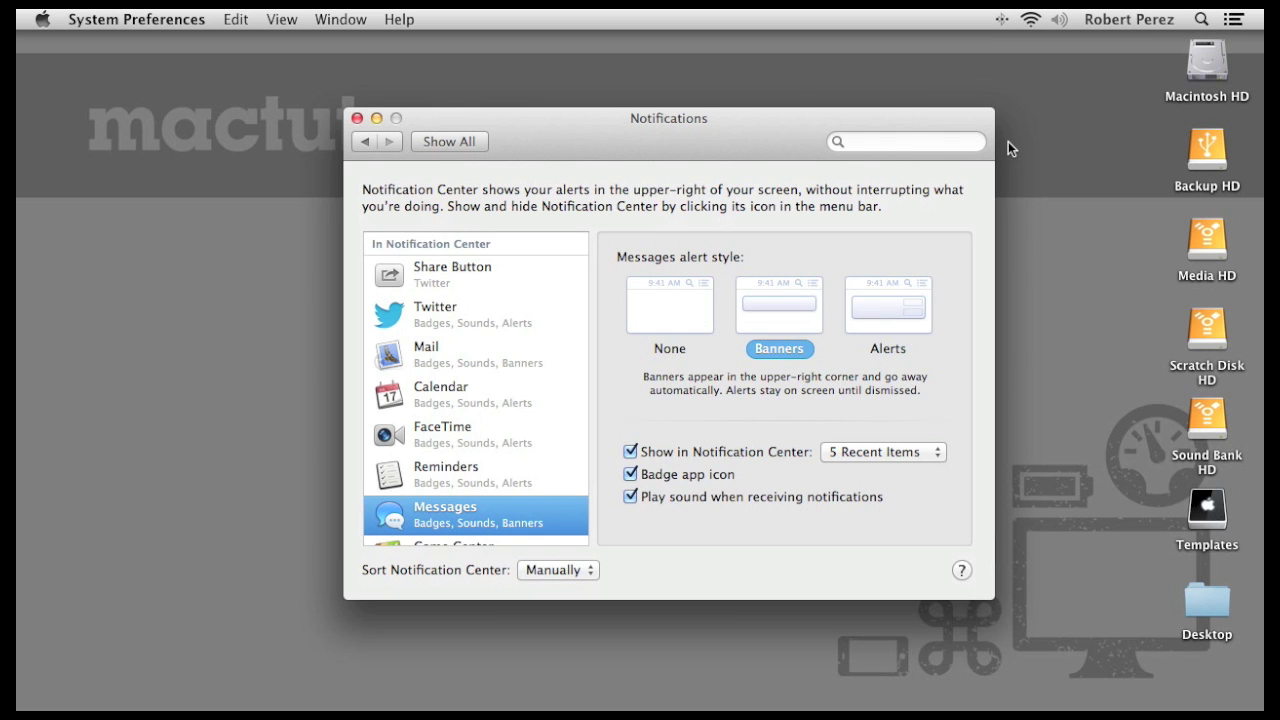
- Show and dismiss Launchpad, then check Notification Center for the new Messages notification
key("F4")
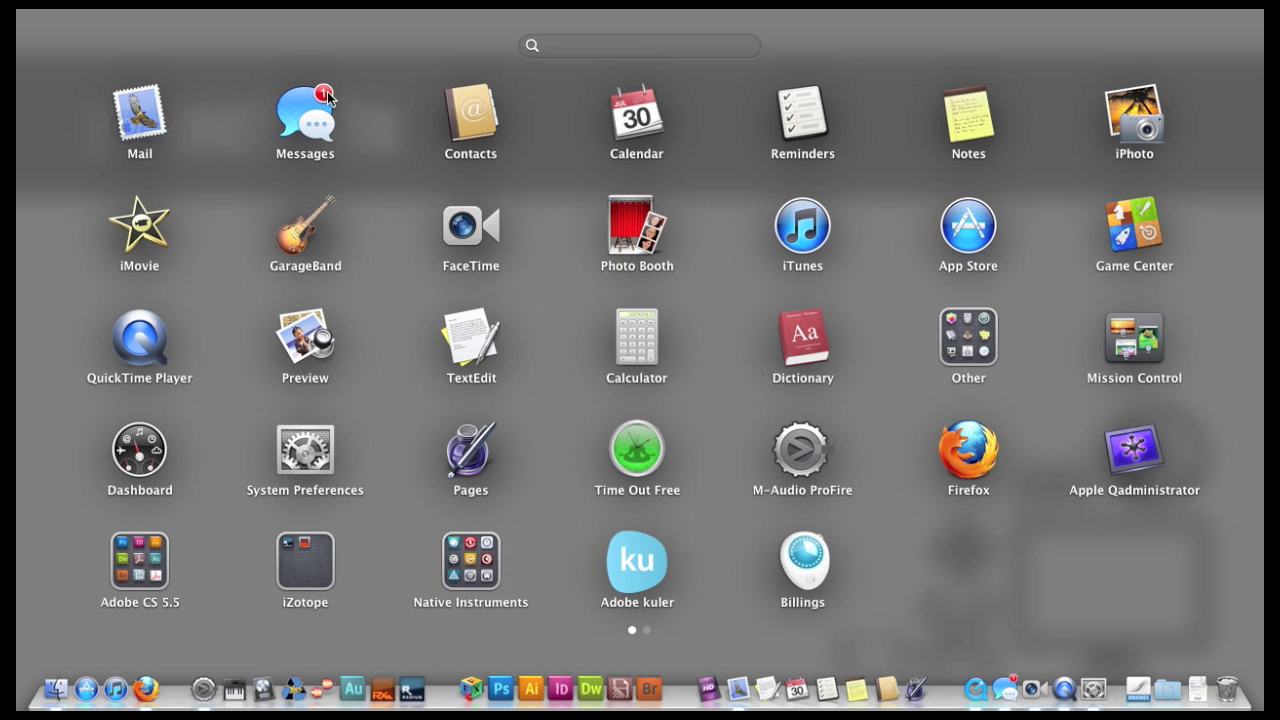
key("F4")
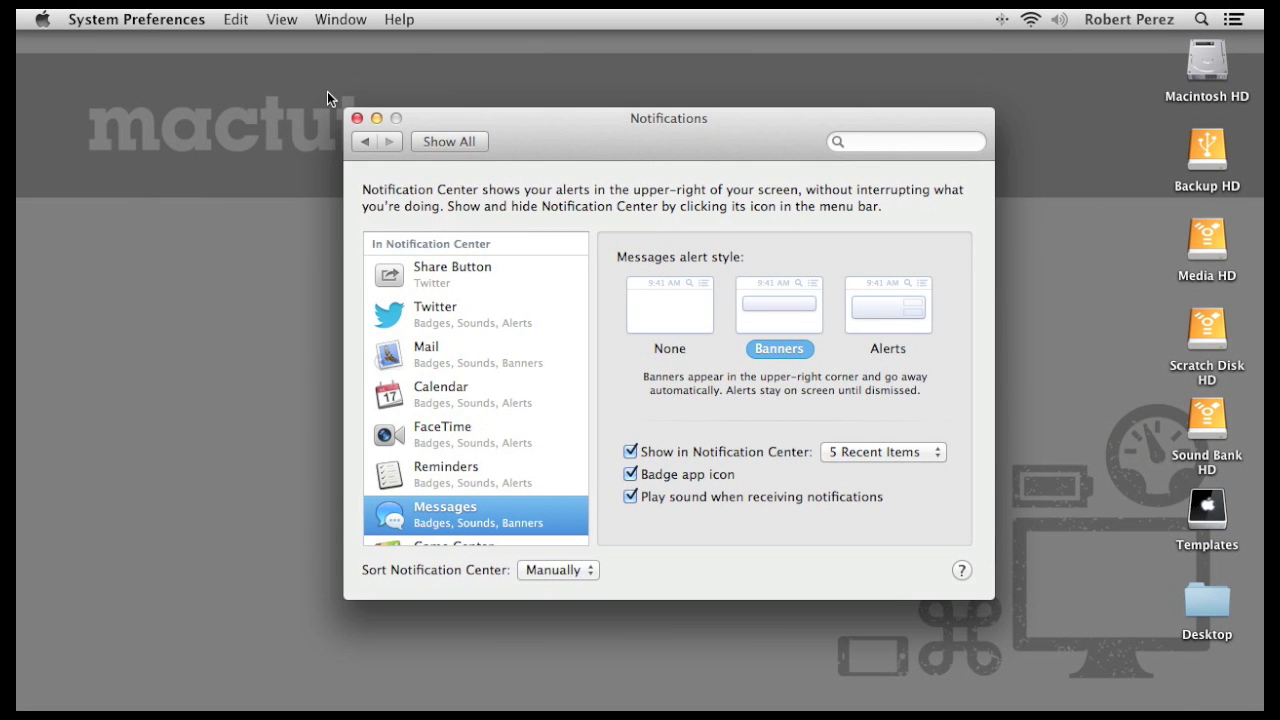
key("F12")
- Review FaceTime's Alerts style, then minimise the Notifications window to the Dock
left_click(428, 432)
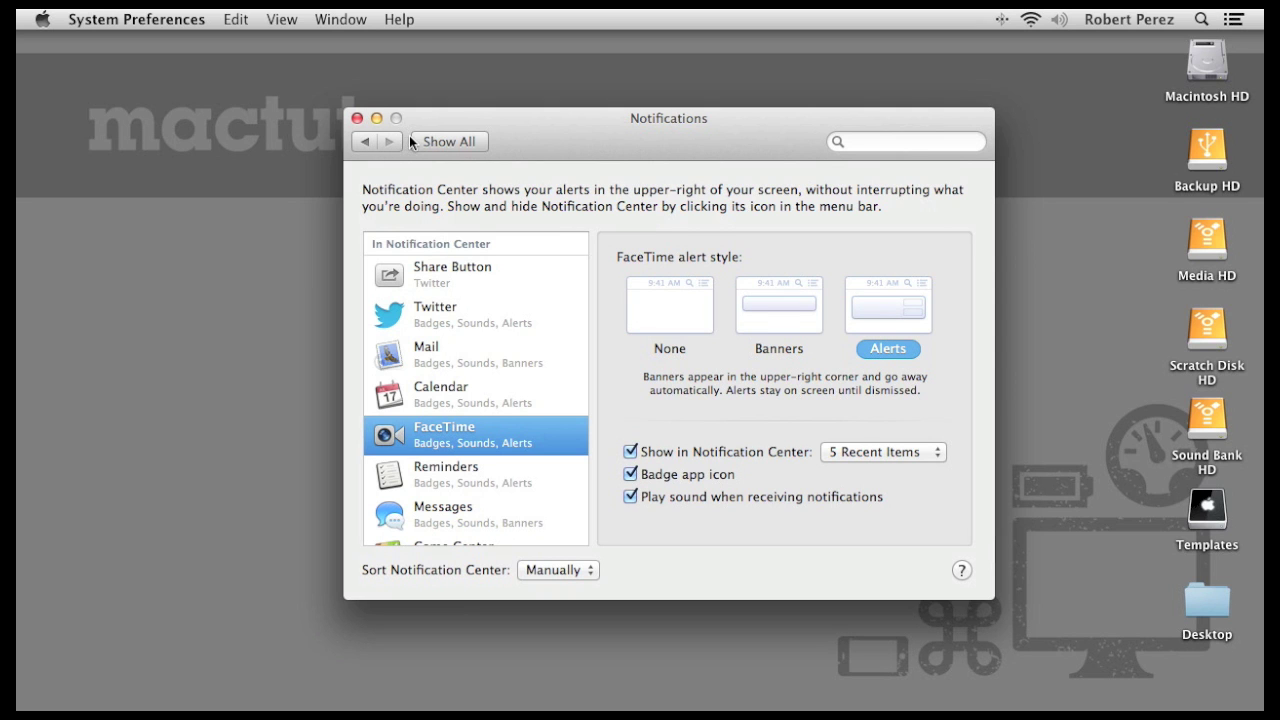
left_click(376, 118)
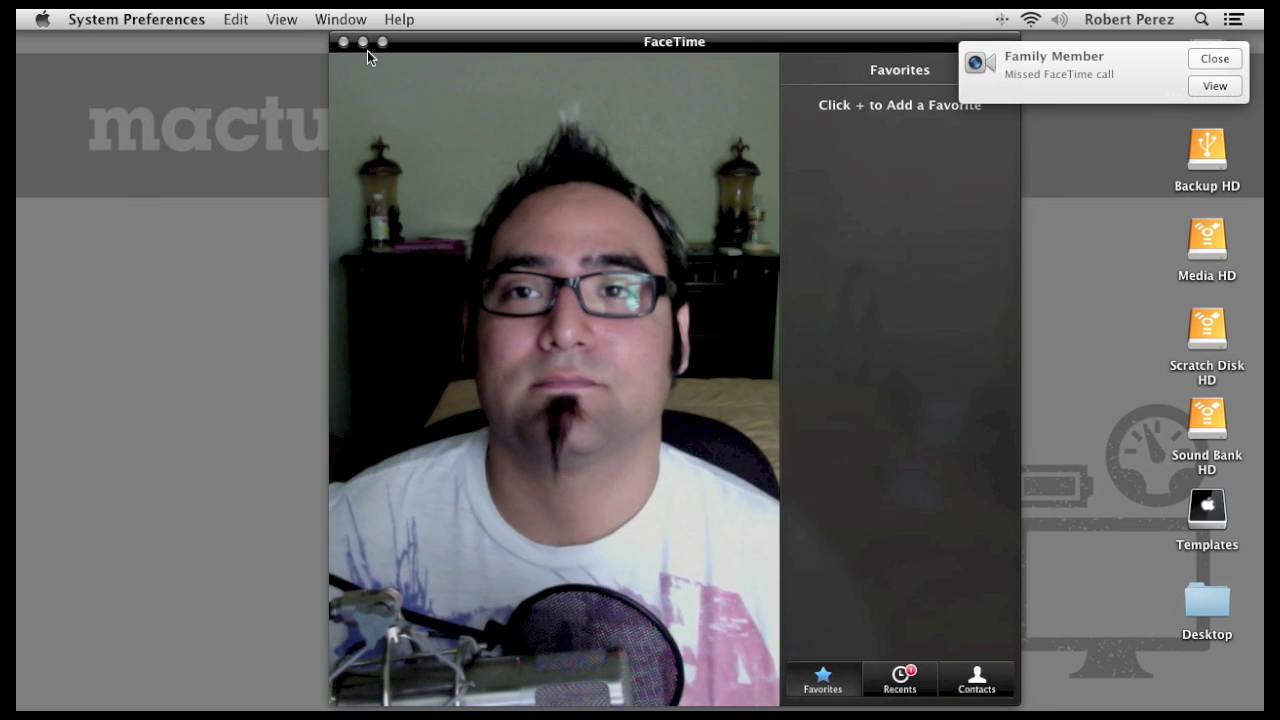
- Close FaceTime, view the missed call from its alert, cancel the callback, and close FaceTime
left_click(343, 41)
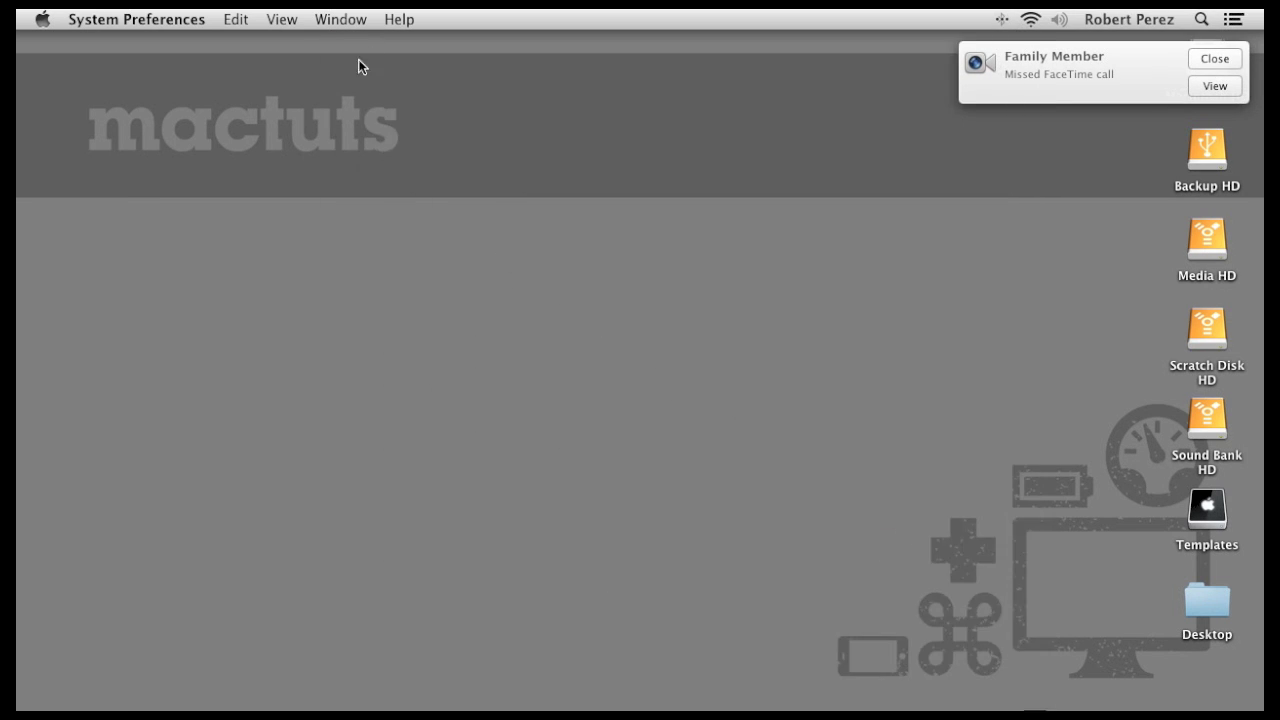
left_click(1215, 87)
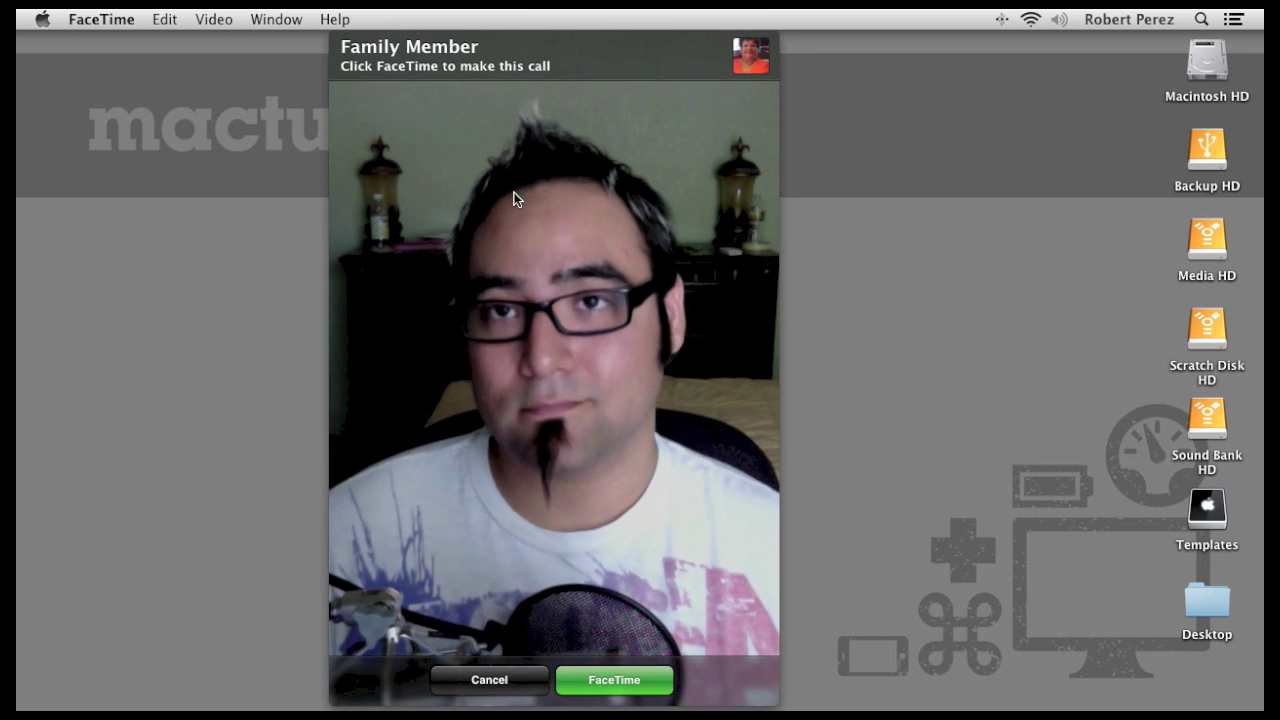
left_click(511, 676)
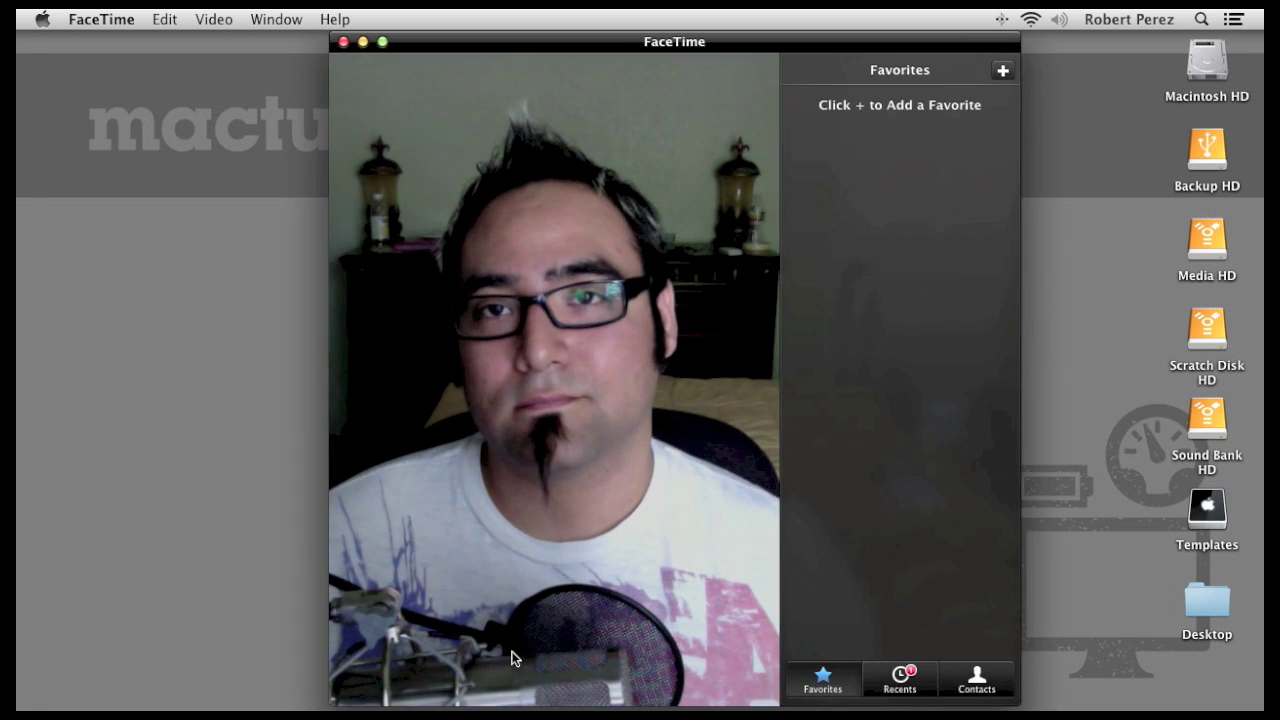
left_click(343, 41)
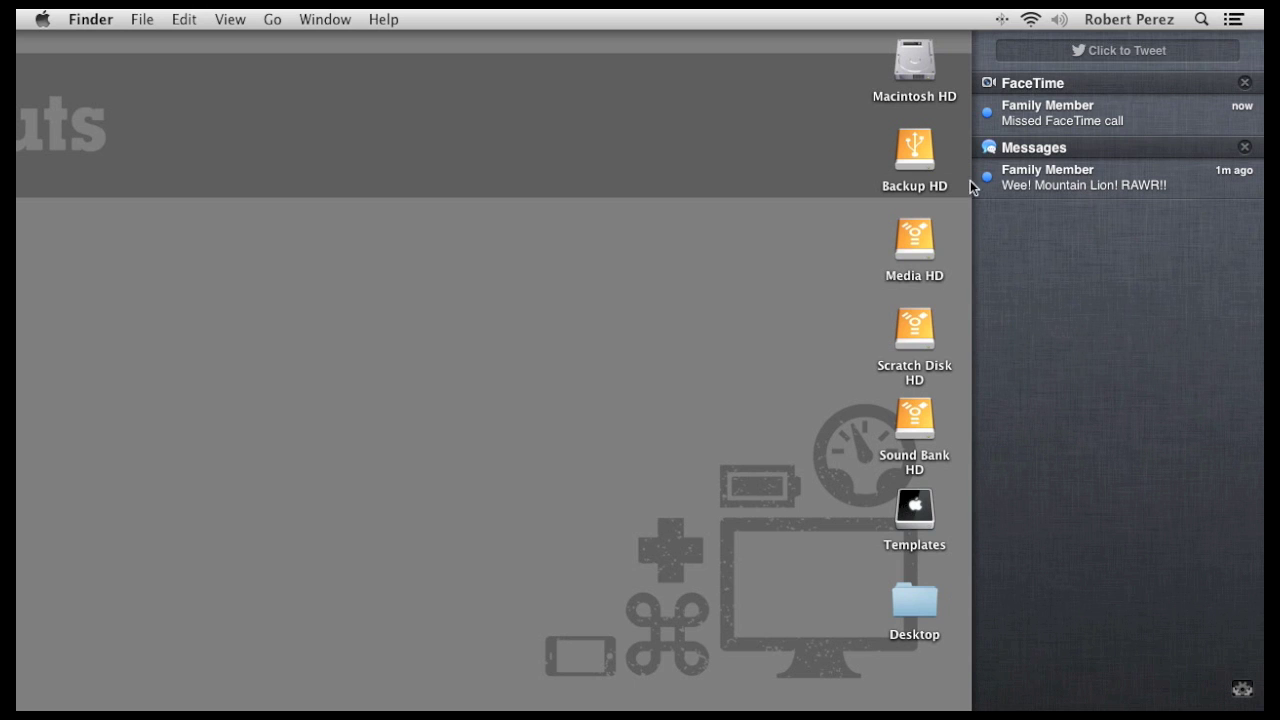
- Close Notification Center so the Twitter message alert appears on the desktop
left_click(564, 263)
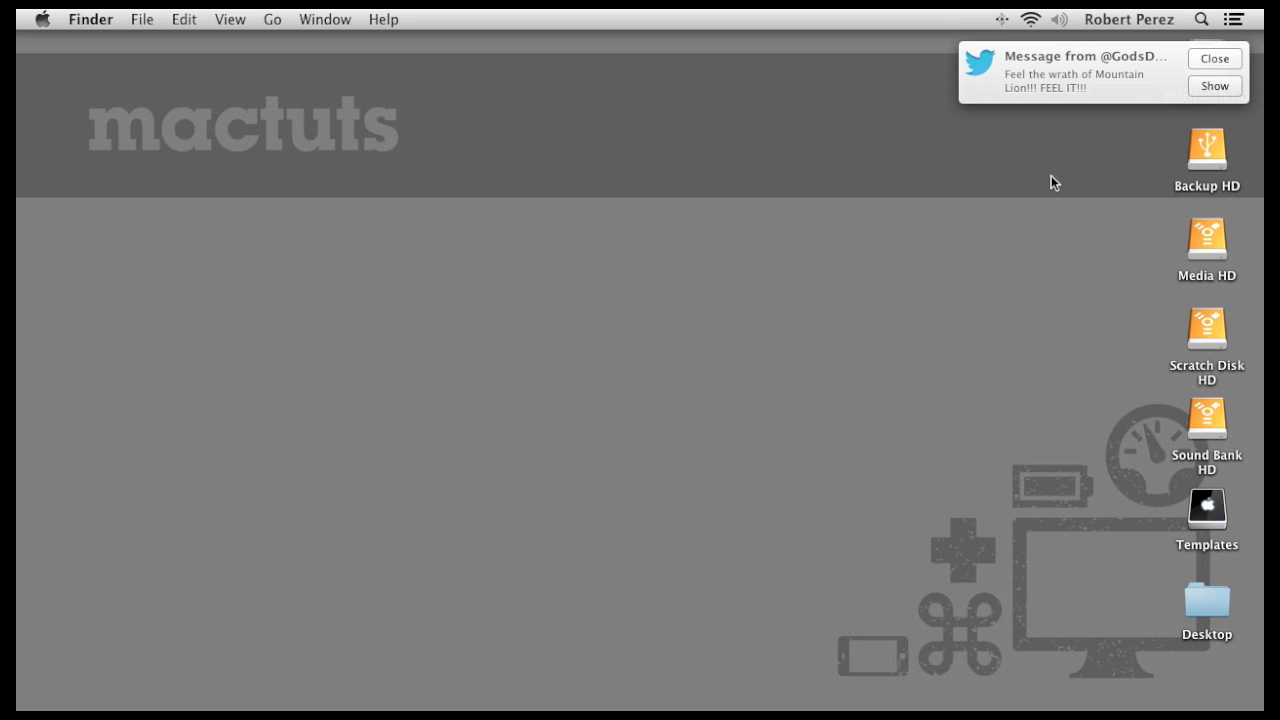
- Open the Twitter message alert in Firefox, then hide Firefox to return to the desktop
left_click(1215, 86)
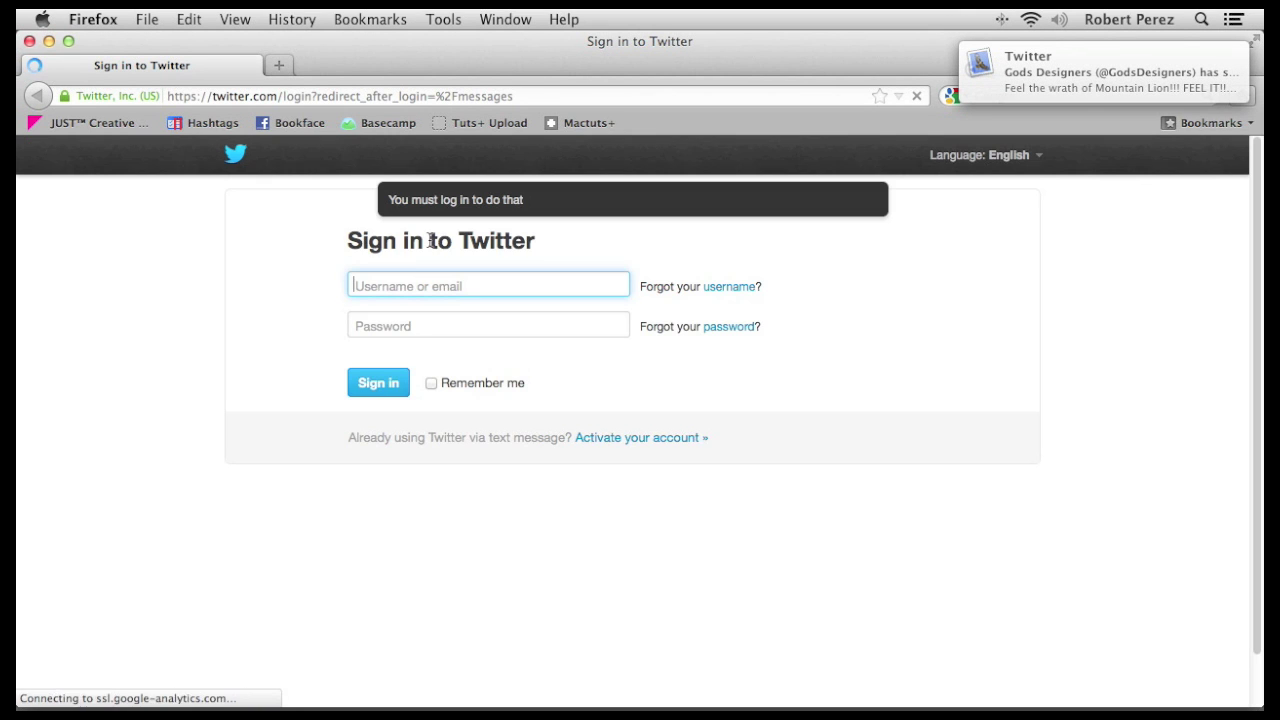
key("super+w")
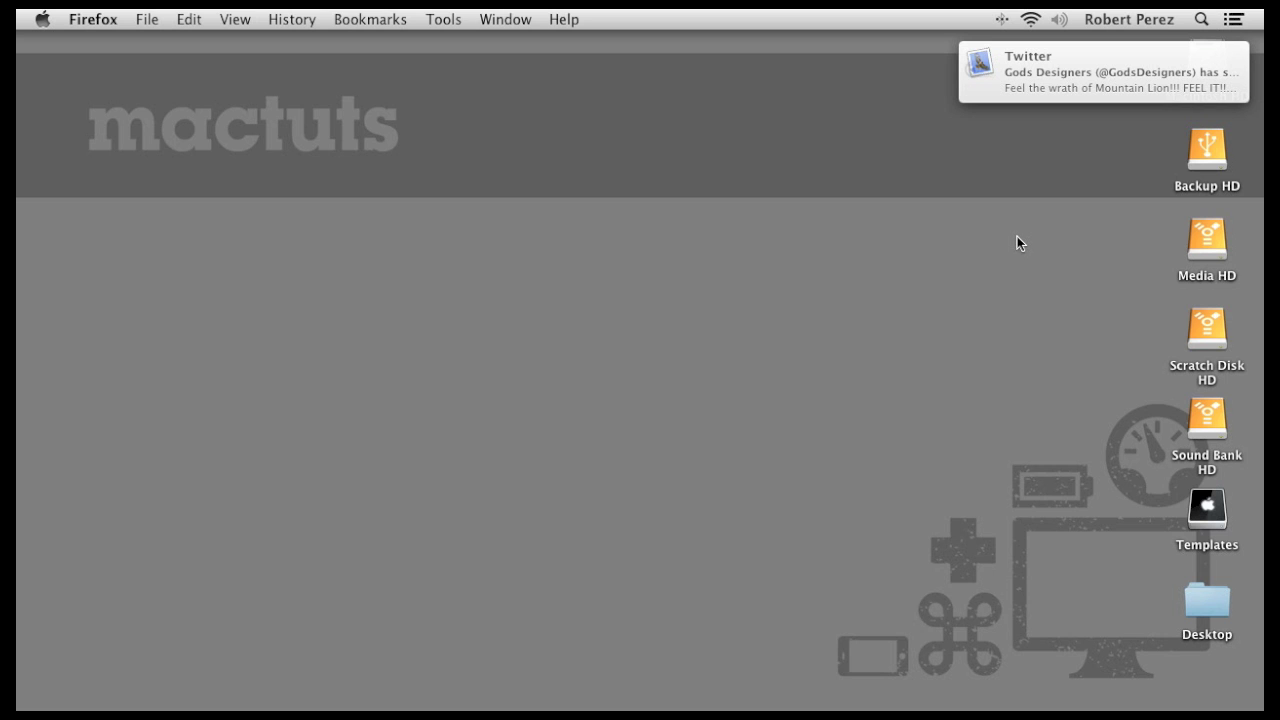
- Tweet 'Feel the Wrath of Mountain Lion! FEEL IT!!' mentioning the suggested contact's account
scroll(1022, 223, "right", 5)
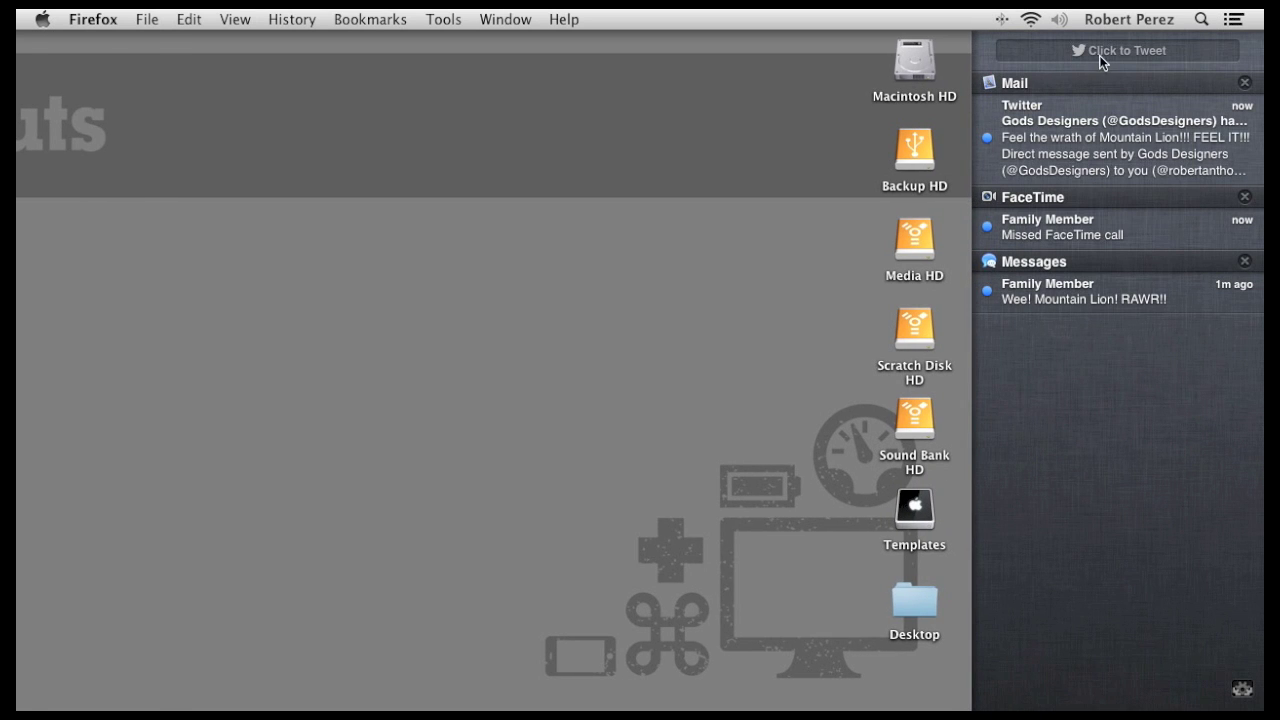
left_click(1104, 53)
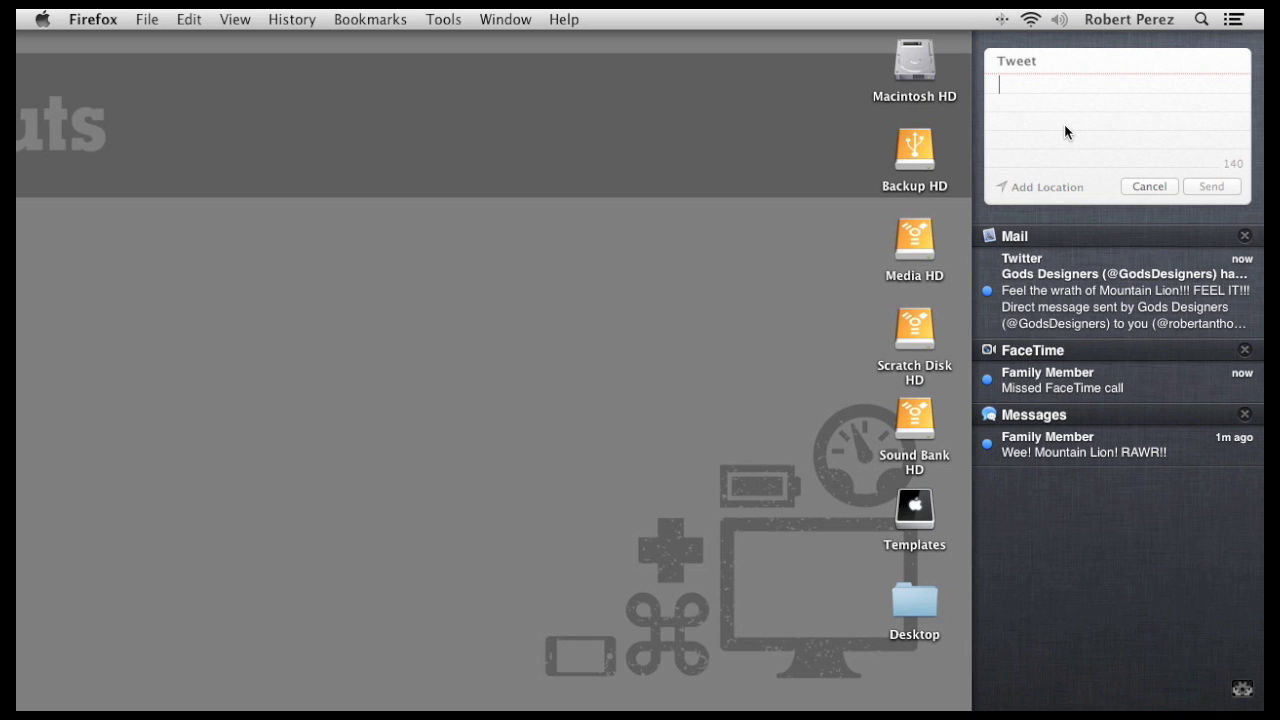
type("@pat")
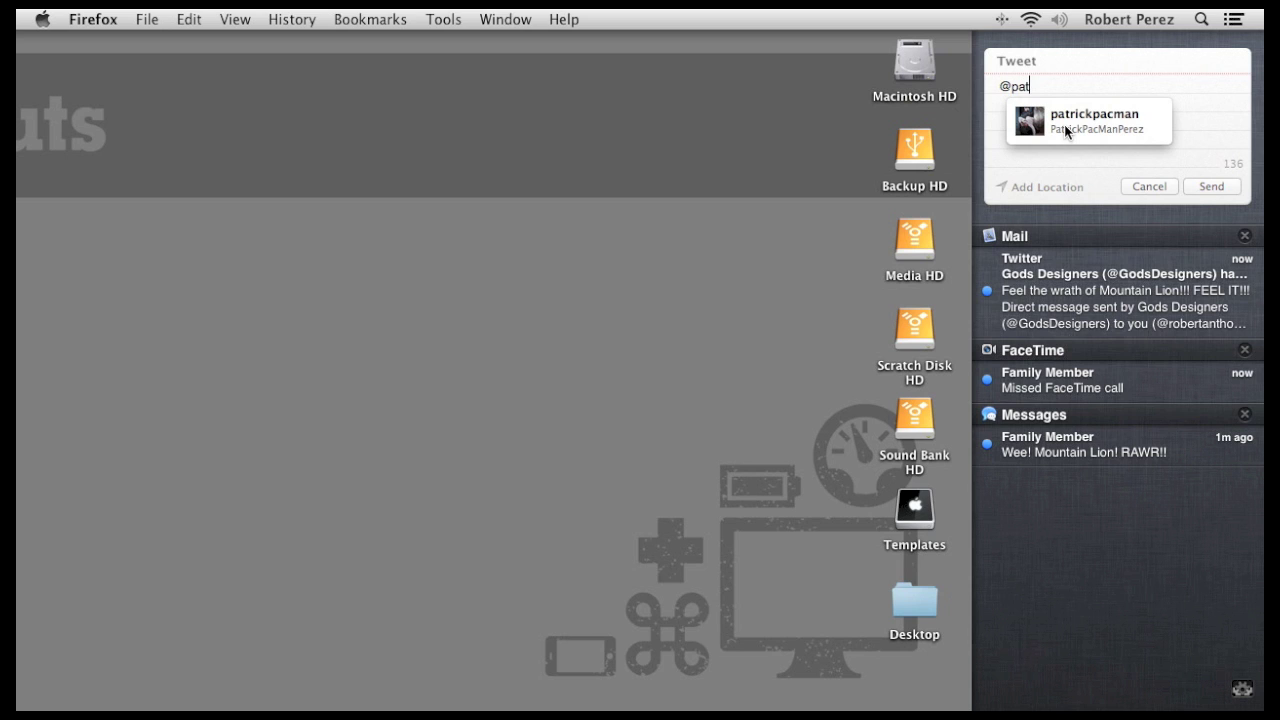
left_click(1064, 124)
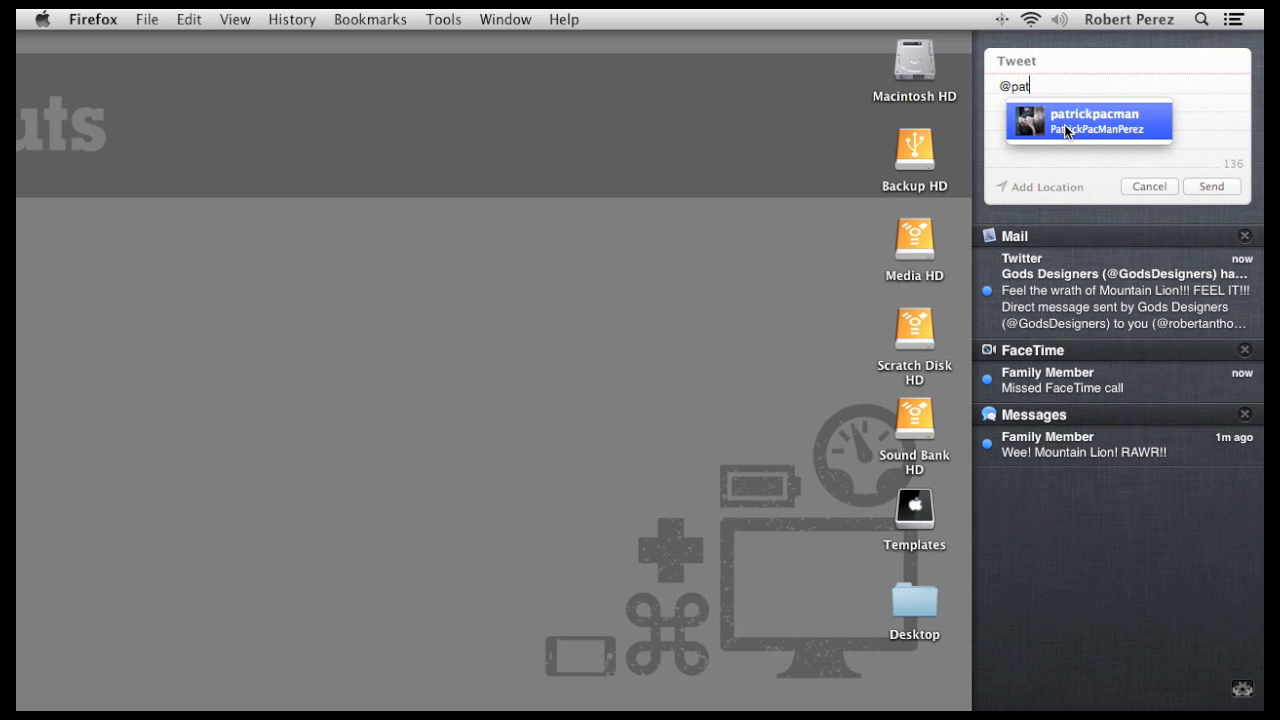
left_click(1066, 130)
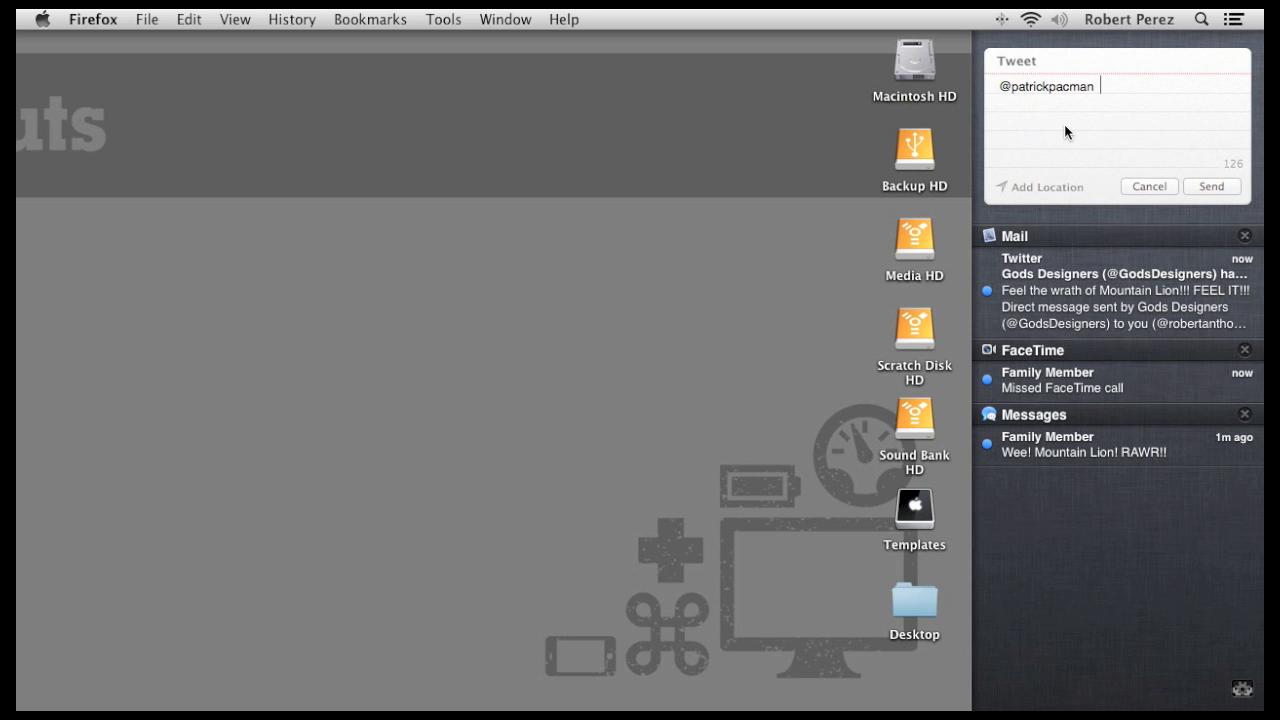
type("Feel the Wrath of Mountain Lion! FEEL IT!!")
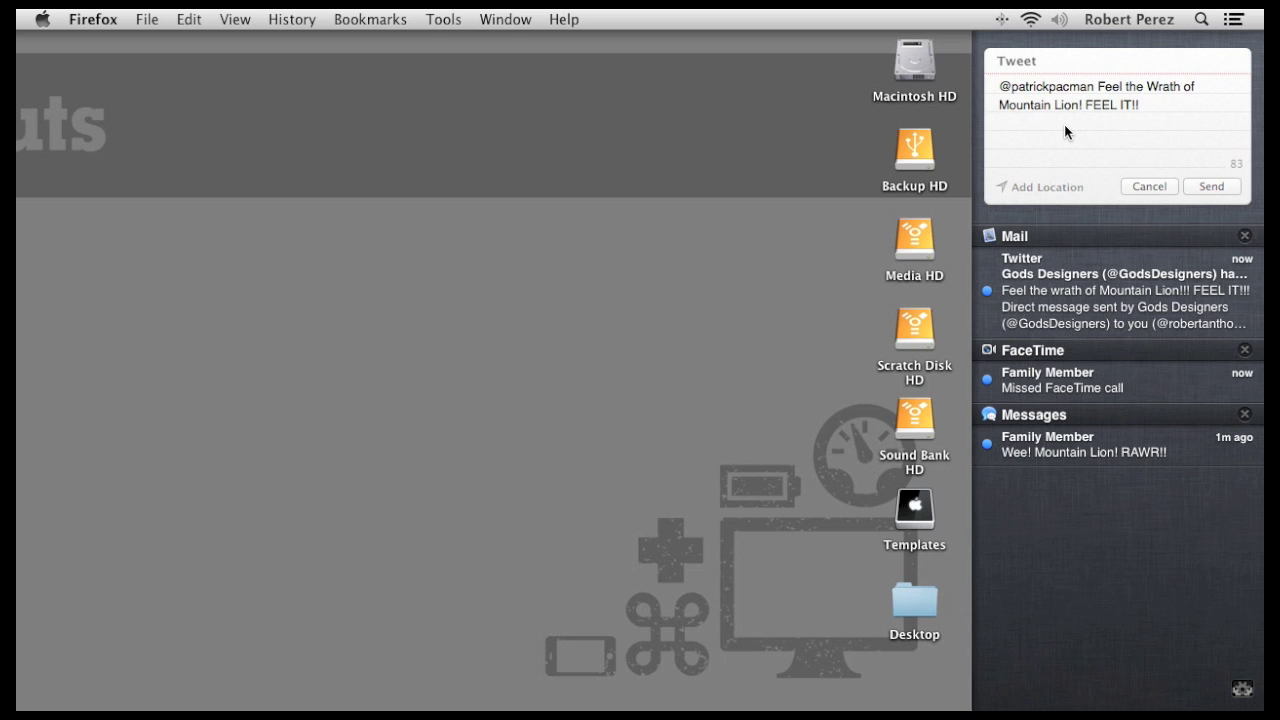
left_click(1212, 188)
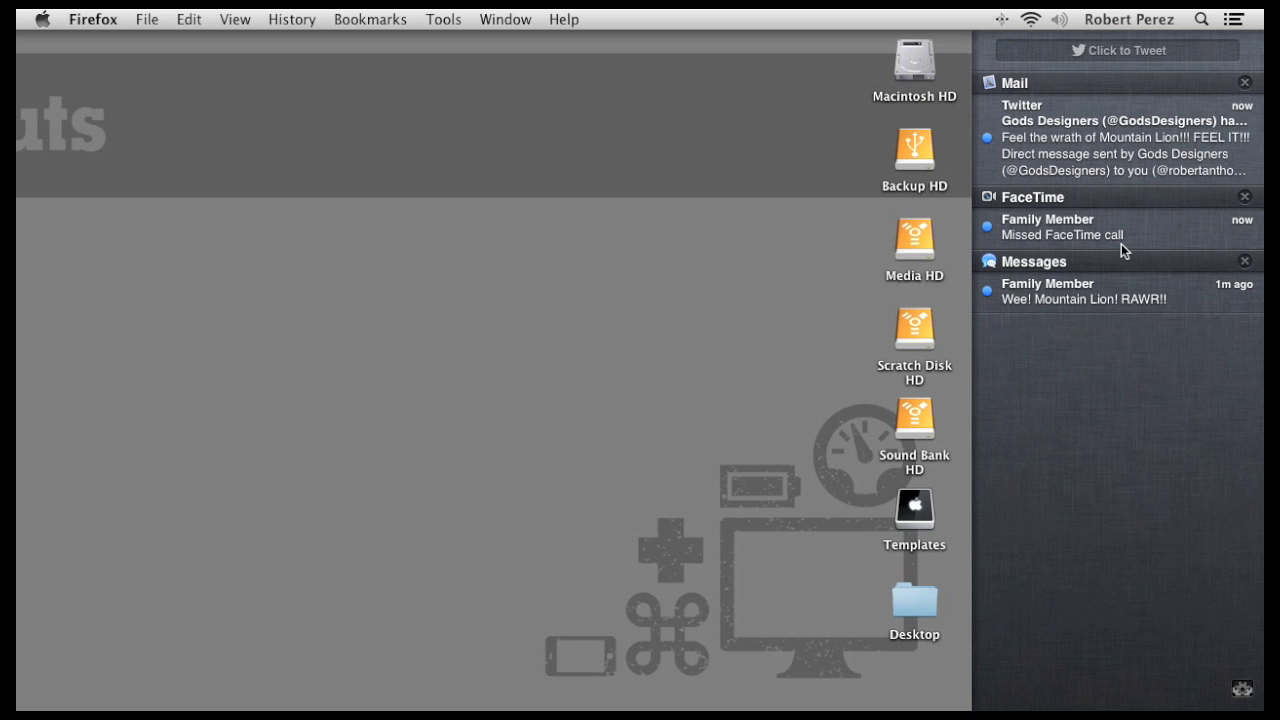
- Toggle Show Alerts and Banners off and back on, close Notification Center, then reopen it
scroll(1121, 243, "up", 3)
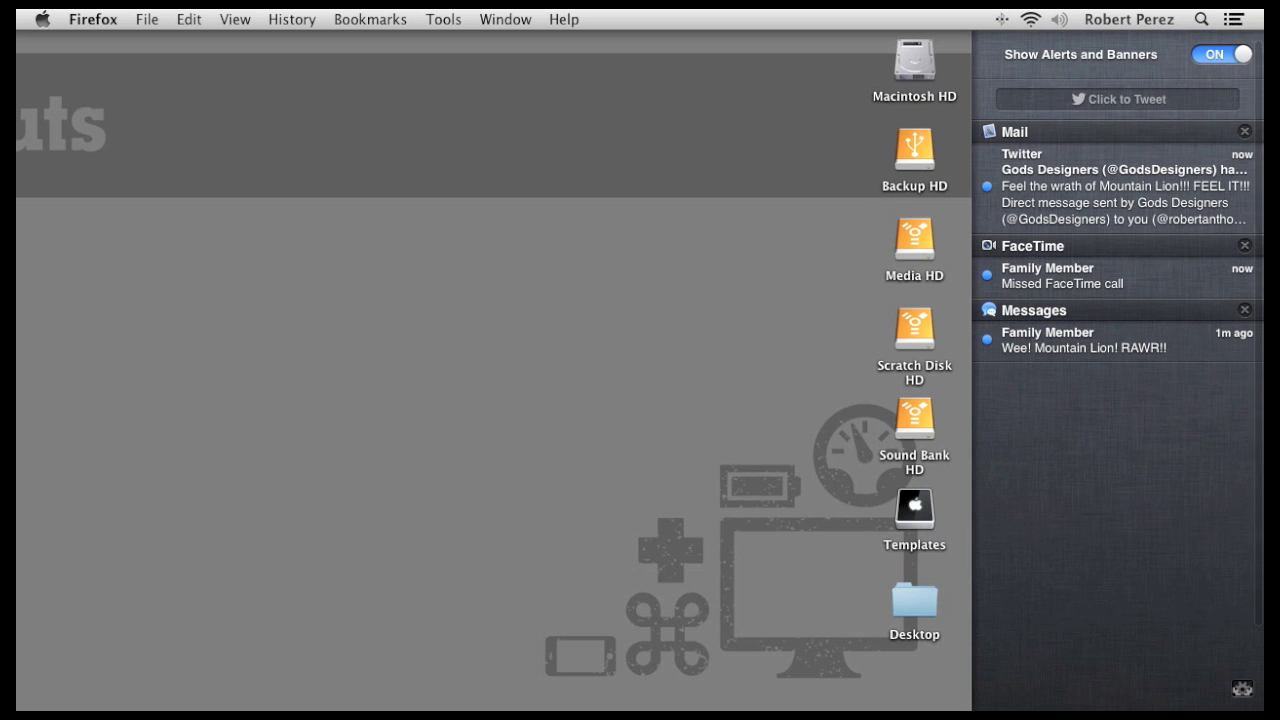
left_click(1215, 58)
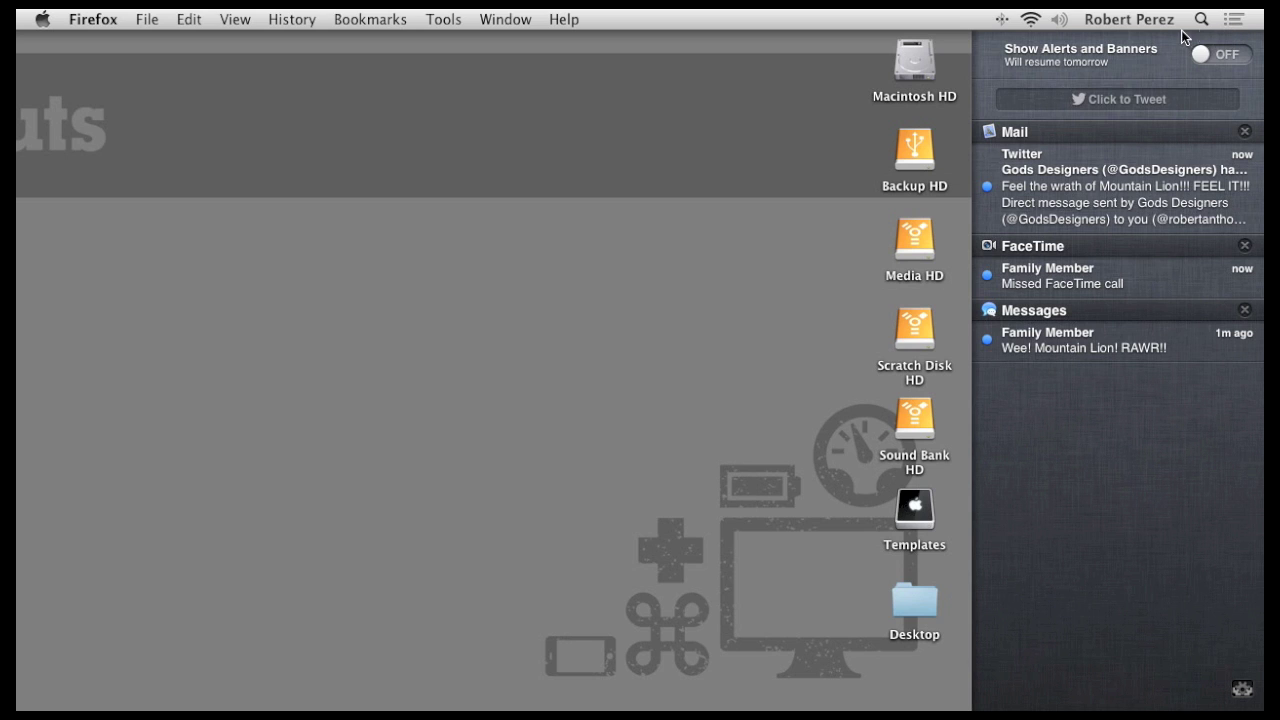
left_click(1234, 58)
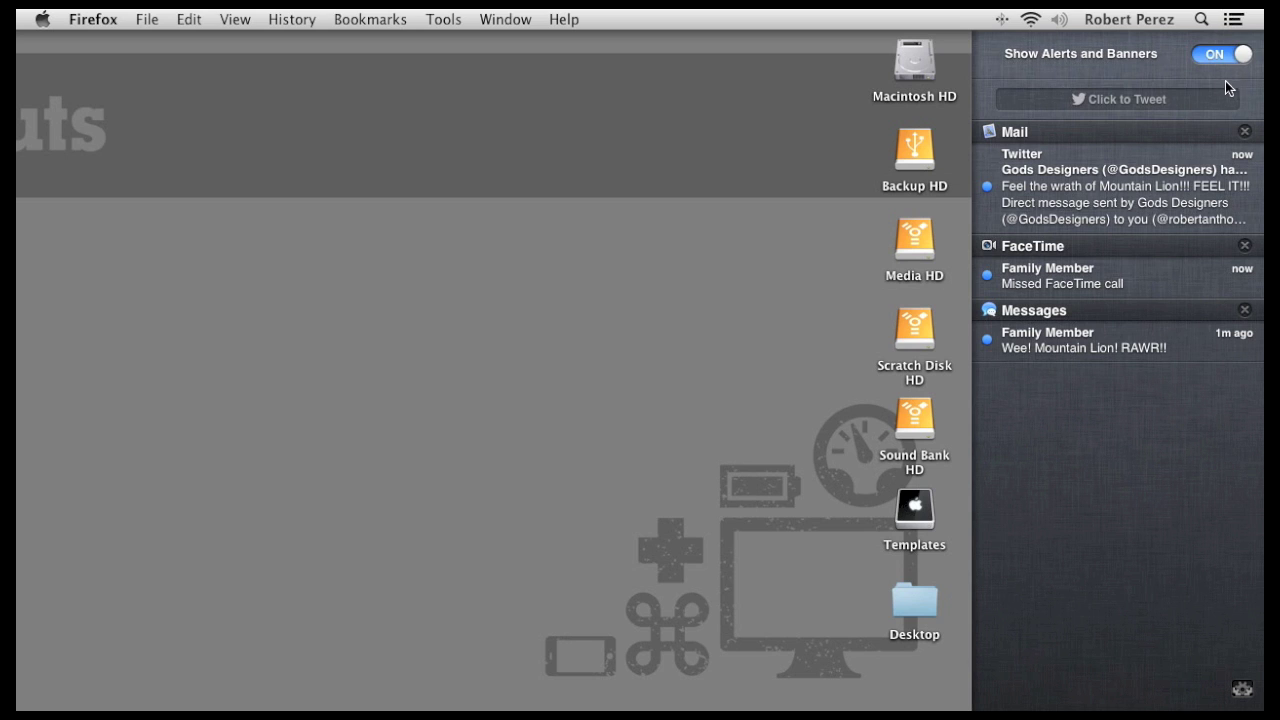
left_click(822, 192)
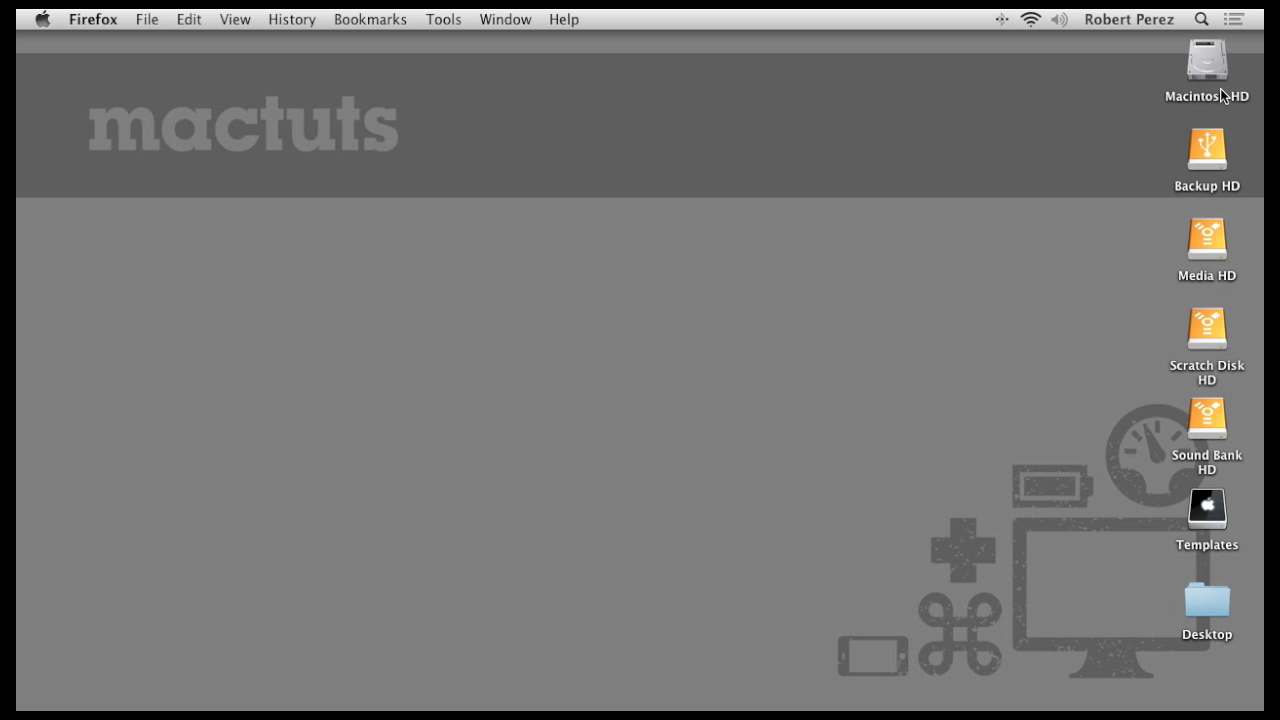
left_click(1234, 20, "alt")
- Dismiss the Notification Center panel to reveal the Finder desktop and its drive icons
scroll(1214, 83, "right", 3)
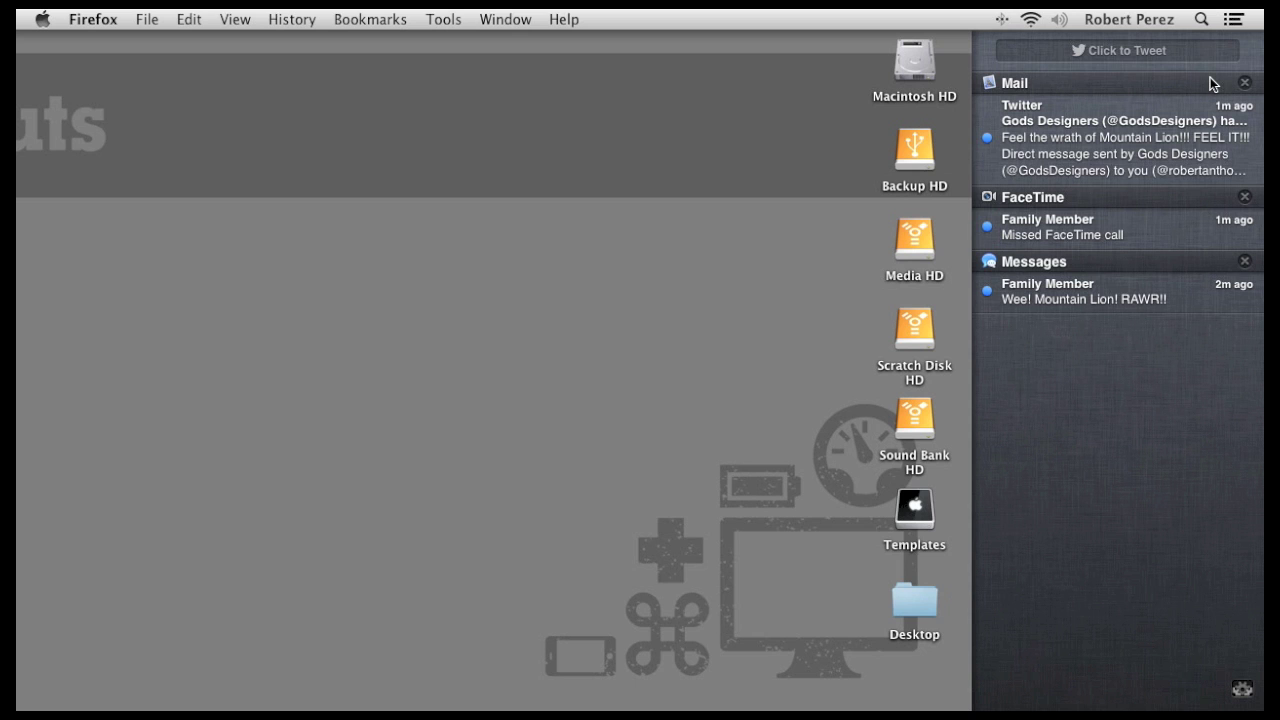
left_click(213, 180)
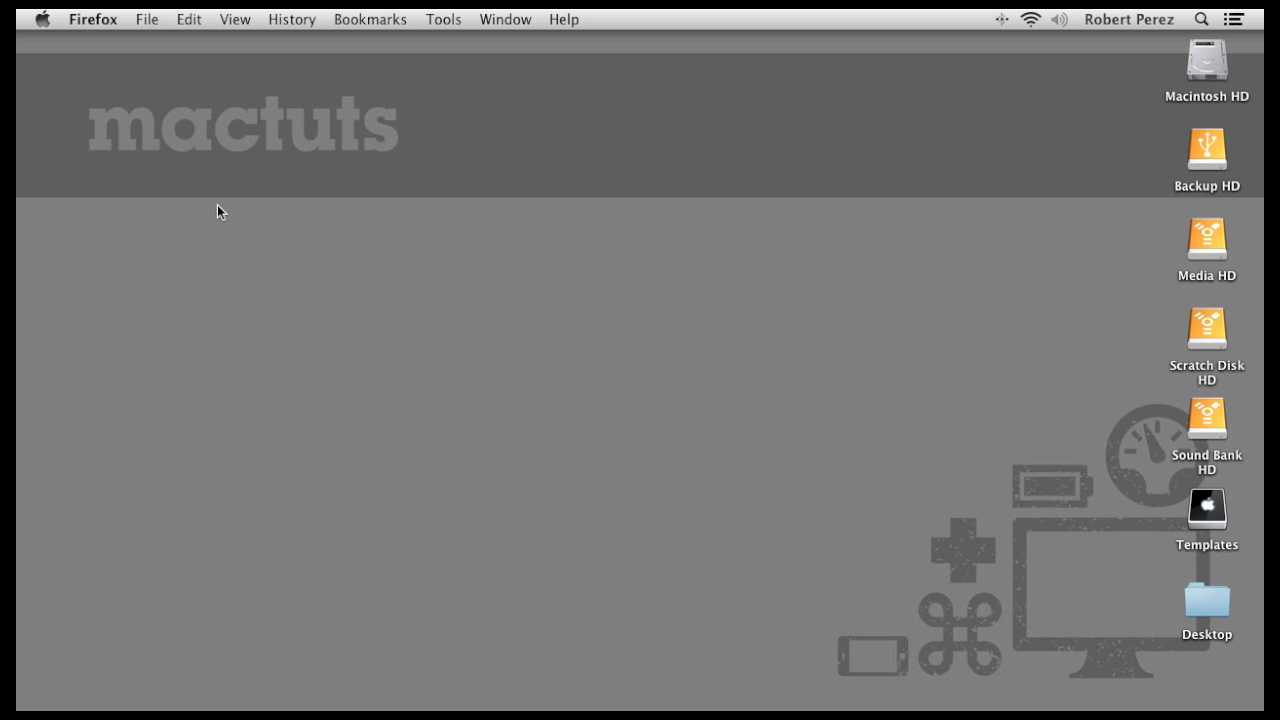